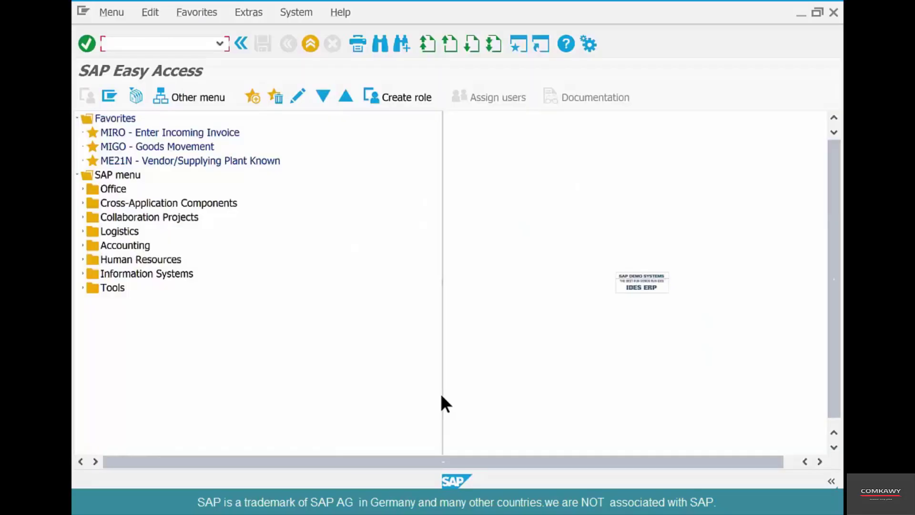
Enter transaction MM01 to start creating a material
{"action": "type", "text": "mm01"}
Enter material COFFEEBEANS-11 with industry sector 1 Retail and material type ROH Raw material
{"action": "key", "text": "Return"}
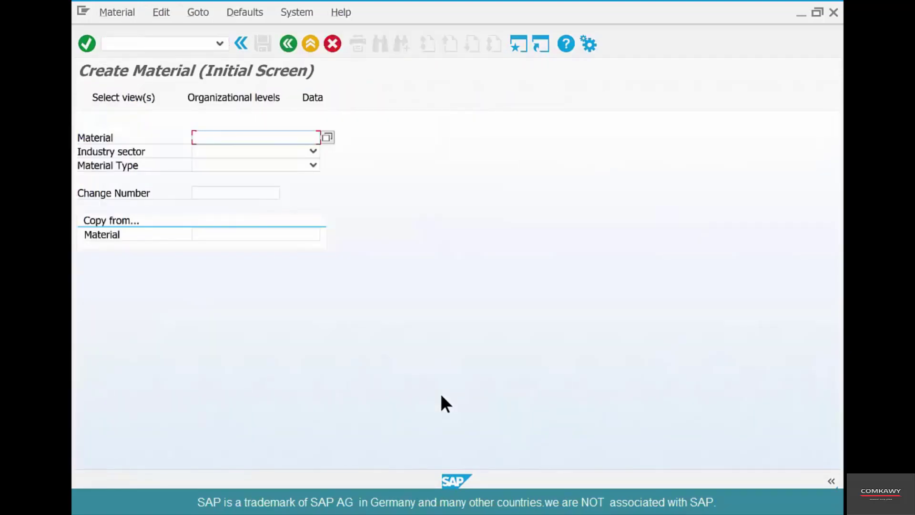
{"action": "type", "text": "c"}
{"action": "key", "text": "Down"}
{"action": "key", "text": "Return"}
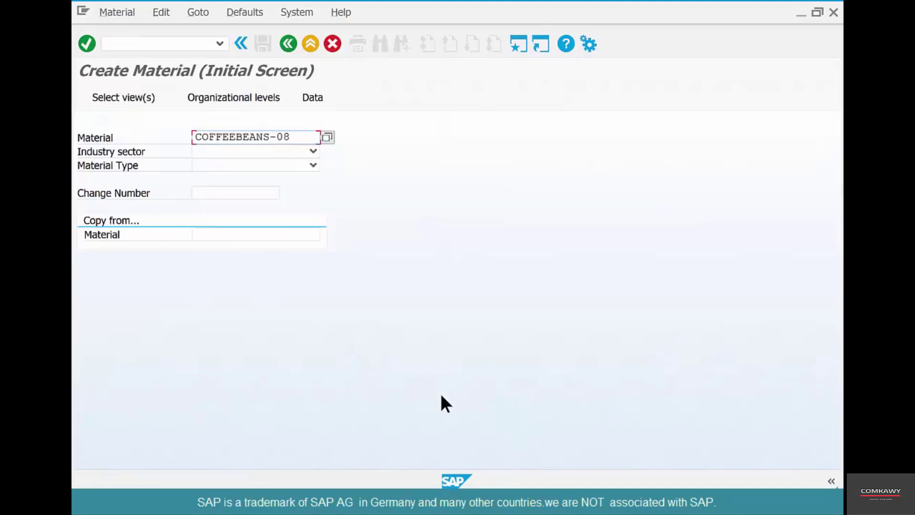
{"action": "key", "text": "BackSpace"}
{"action": "key", "text": "BackSpace"}
{"action": "type", "text": "11"}
{"action": "left_click", "coordinate": [293, 151]}
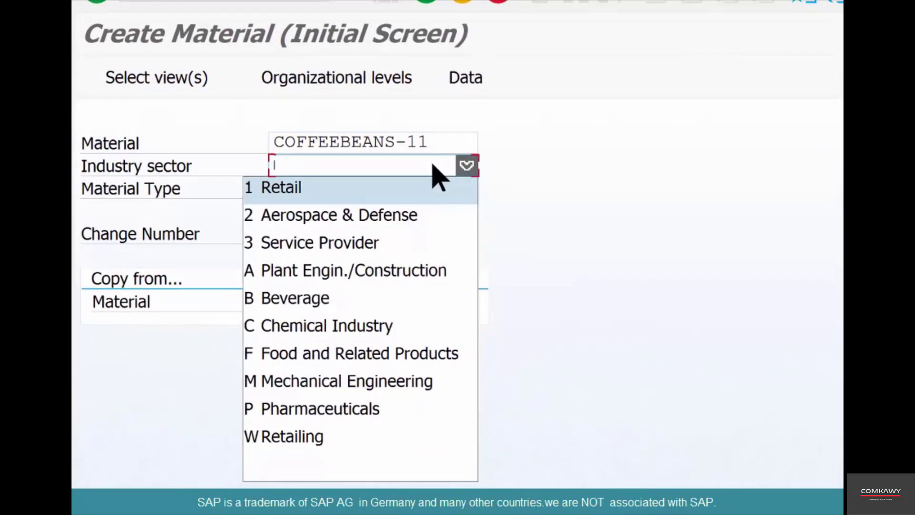
{"action": "key", "text": "Return"}
{"action": "key", "text": "r"}
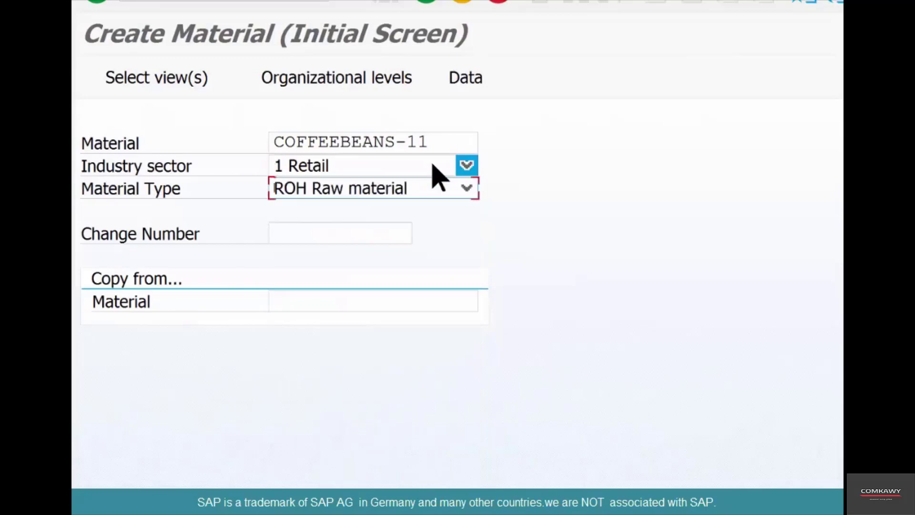
{"action": "key", "text": "Return"}
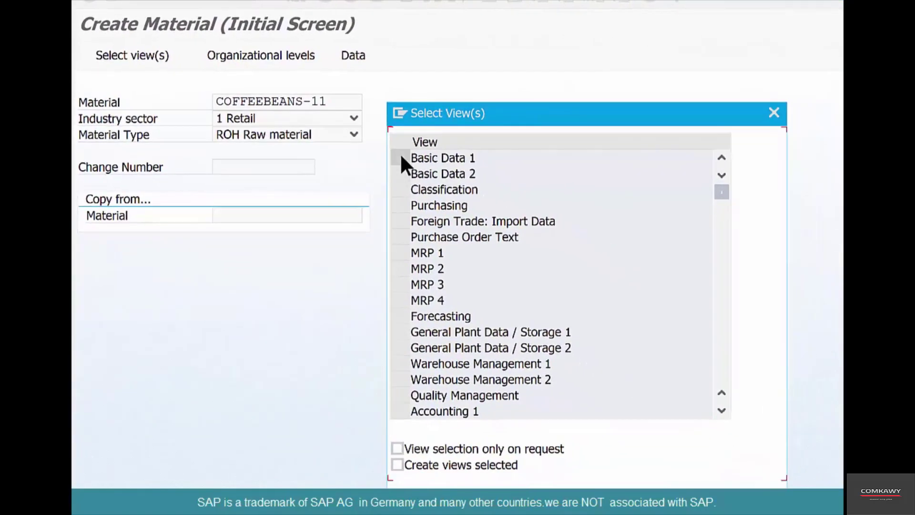
Select the Basic Data 1, Purchasing, MRP 1, MRP 2 and Accounting 1 views
{"action": "left_click", "coordinate": [400, 158]}
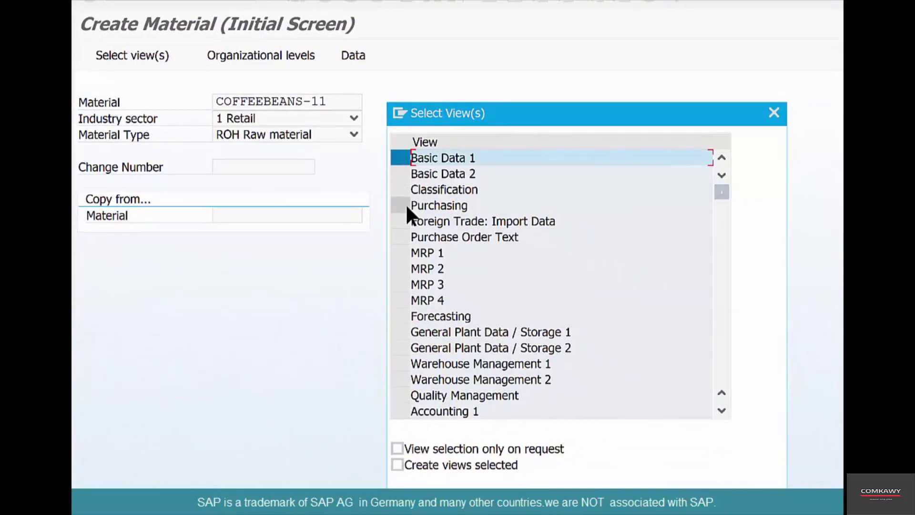
{"action": "left_click", "coordinate": [400, 206]}
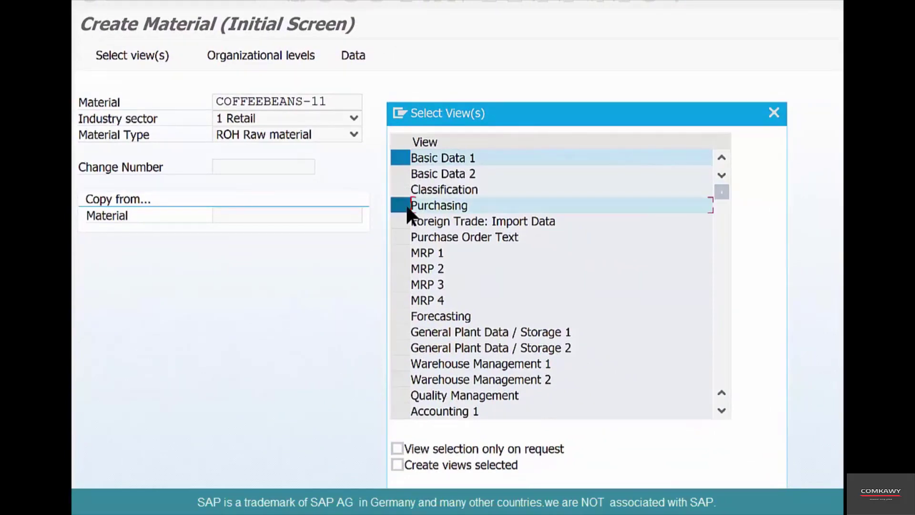
{"action": "left_click", "coordinate": [405, 253]}
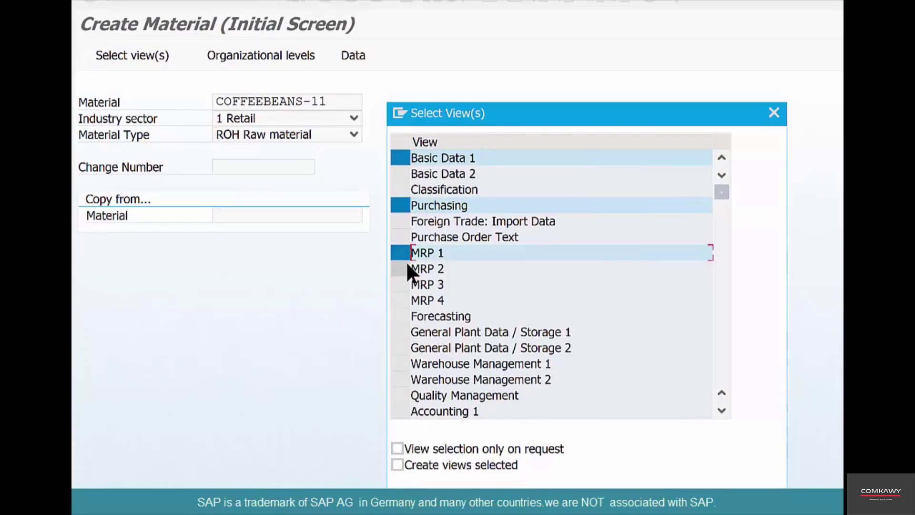
{"action": "left_click", "coordinate": [405, 268]}
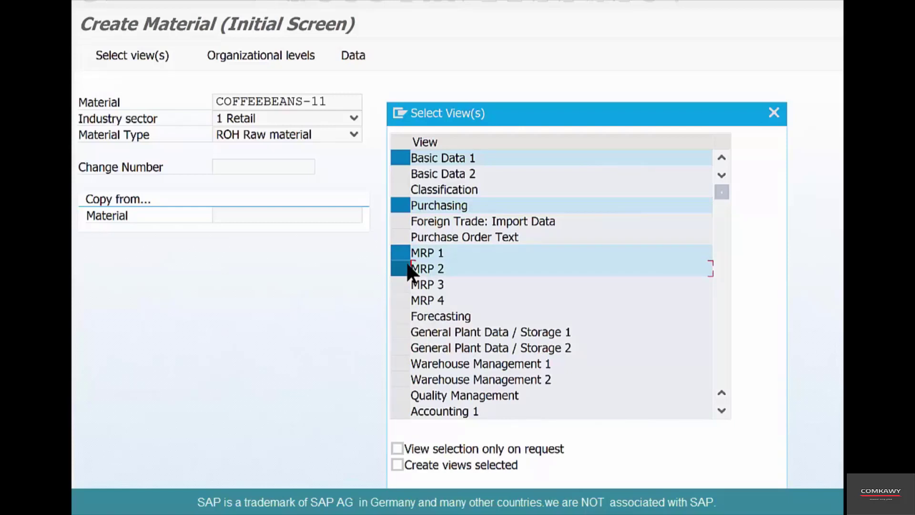
{"action": "left_click", "coordinate": [398, 410]}
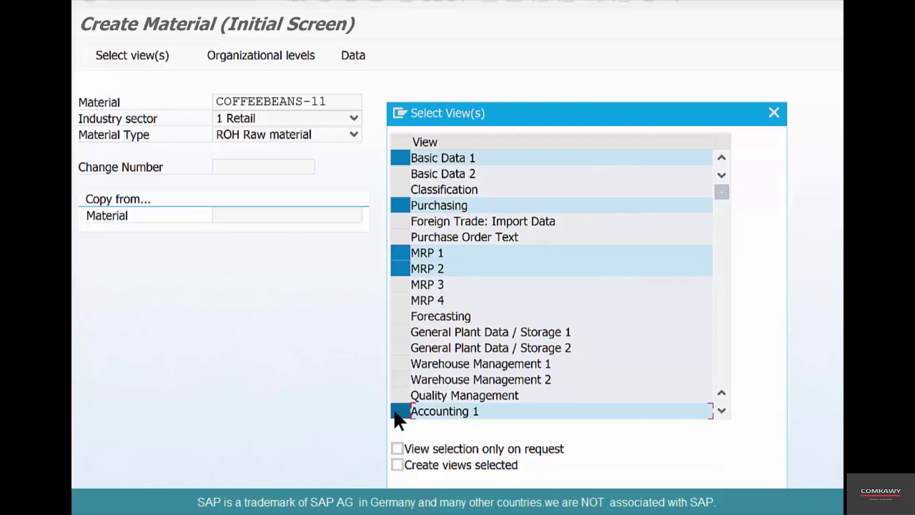
{"action": "key", "text": "Return"}
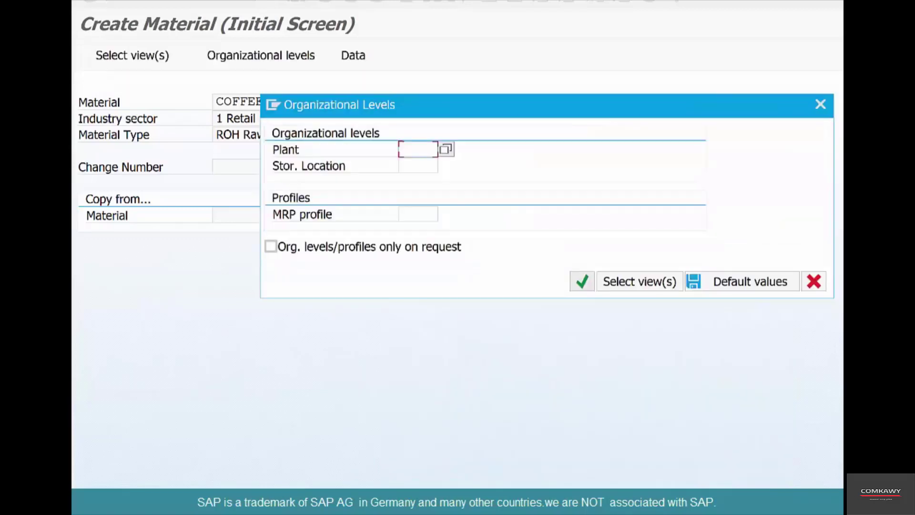
Enter plant CHI1 and storage location COFF
{"action": "type", "text": "chil"}
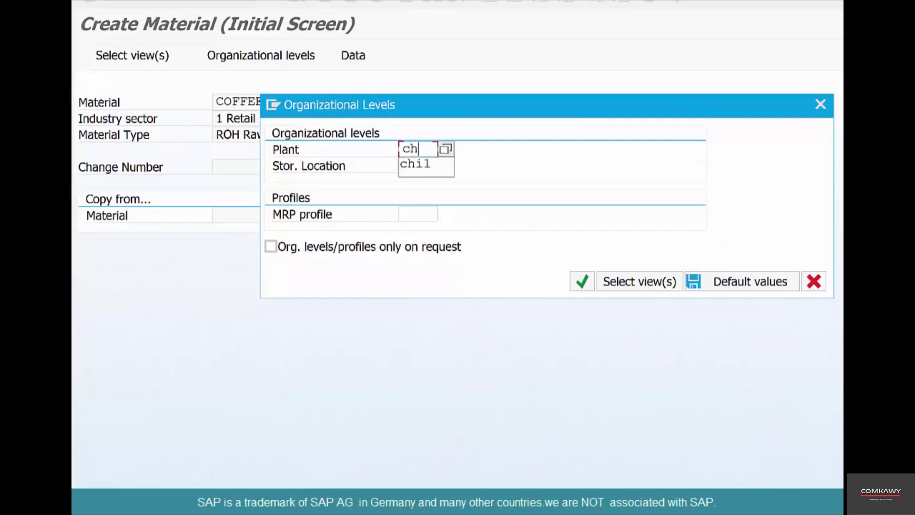
{"action": "key", "text": "Tab"}
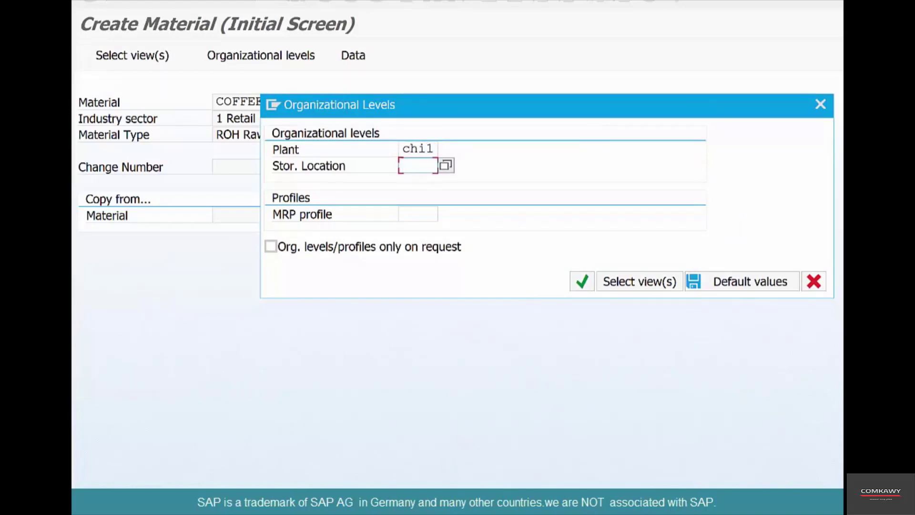
{"action": "type", "text": "coff"}
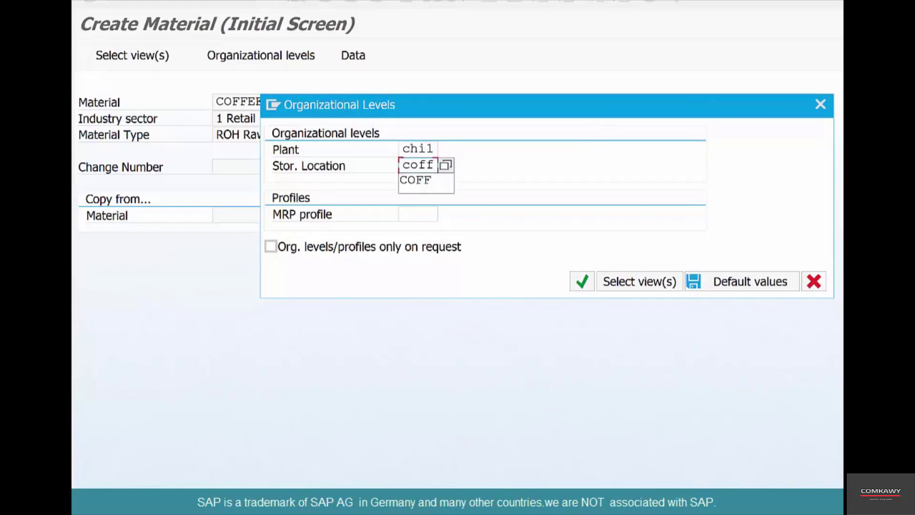
{"action": "left_click", "coordinate": [582, 282]}
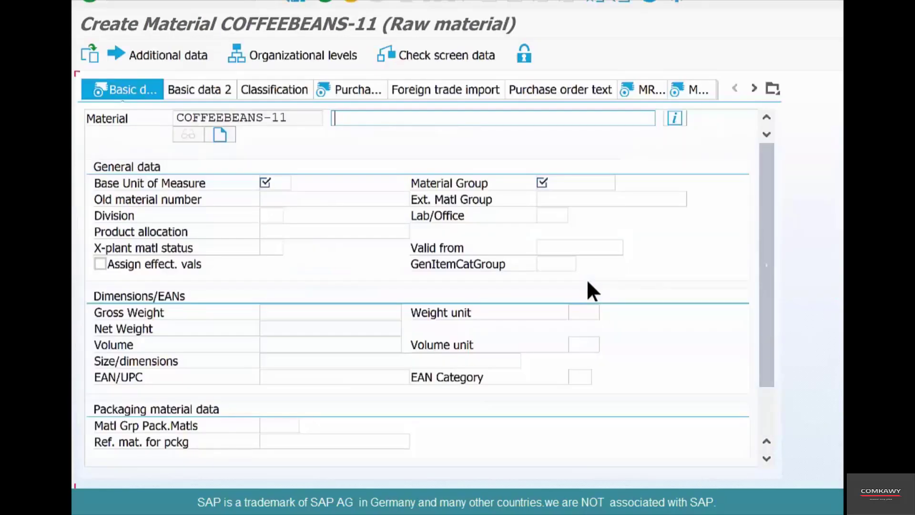
Set the material description to 'COFFEE BEANS - CBP - Manual re-order'
{"action": "type", "text": "C"}
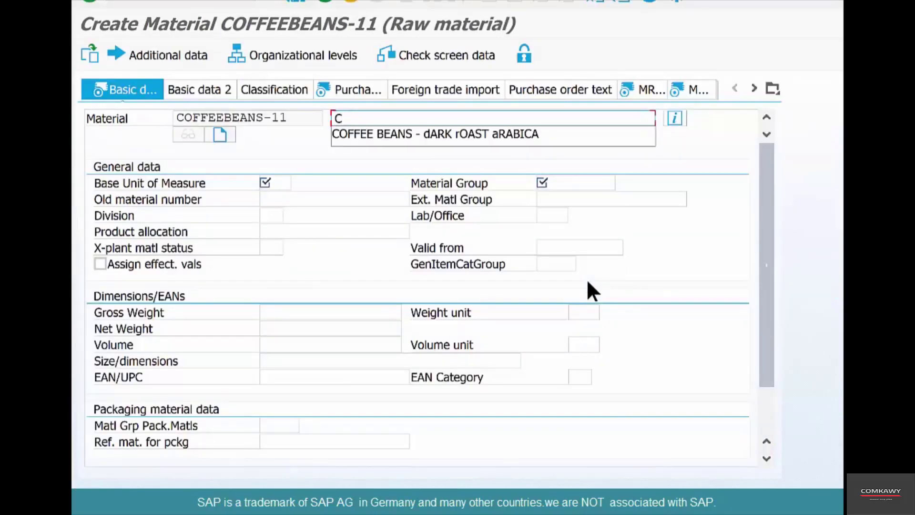
{"action": "key", "text": "Down"}
{"action": "key", "text": "Return"}
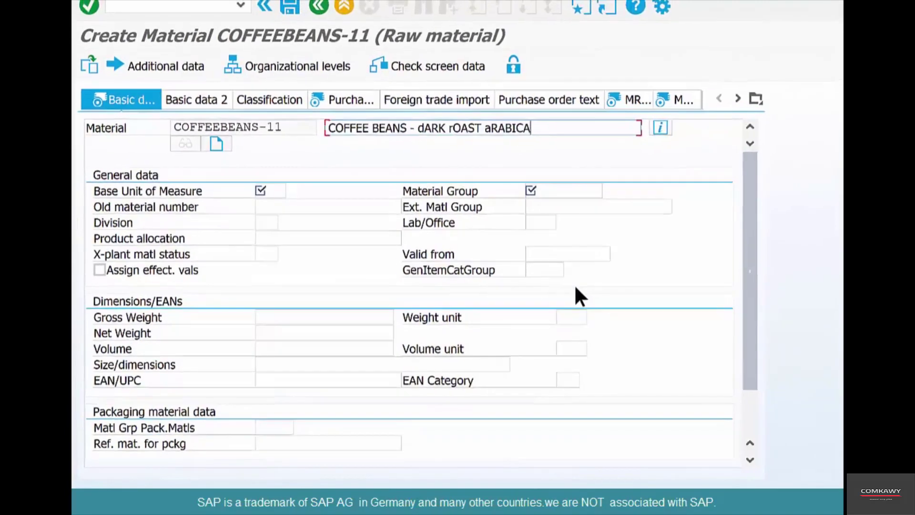
{"action": "key", "text": "BackSpace"}
{"action": "key", "text": "BackSpace"}
{"action": "key", "text": "BackSpace"}
{"action": "key", "text": "BackSpace"}
{"action": "key", "text": "BackSpace"}
{"action": "key", "text": "BackSpace"}
{"action": "key", "text": "BackSpace"}
{"action": "key", "text": "BackSpace"}
{"action": "key", "text": "BackSpace"}
{"action": "key", "text": "BackSpace"}
{"action": "key", "text": "BackSpace"}
{"action": "key", "text": "BackSpace"}
{"action": "key", "text": "BackSpace"}
{"action": "key", "text": "BackSpace"}
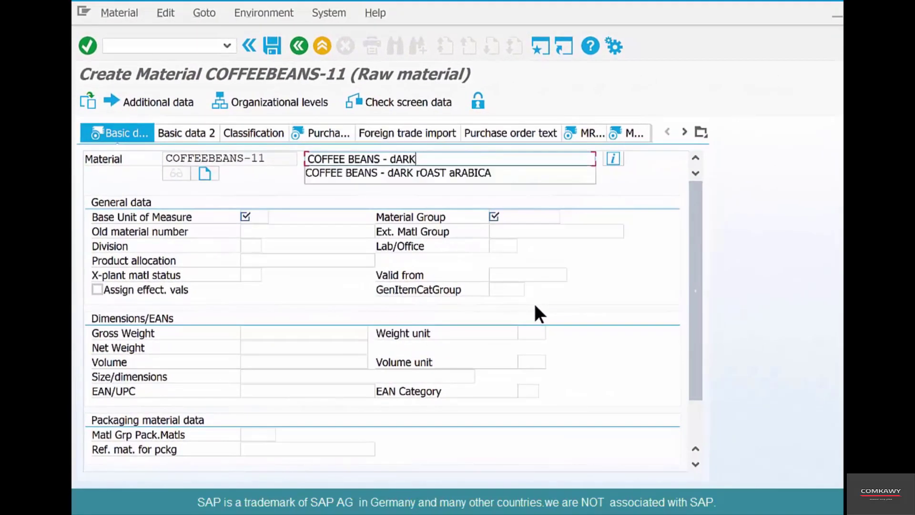
{"action": "key", "text": "BackSpace"}
{"action": "key", "text": "BackSpace"}
{"action": "key", "text": "BackSpace"}
{"action": "key", "text": "BackSpace"}
{"action": "type", "text": "CBP"}
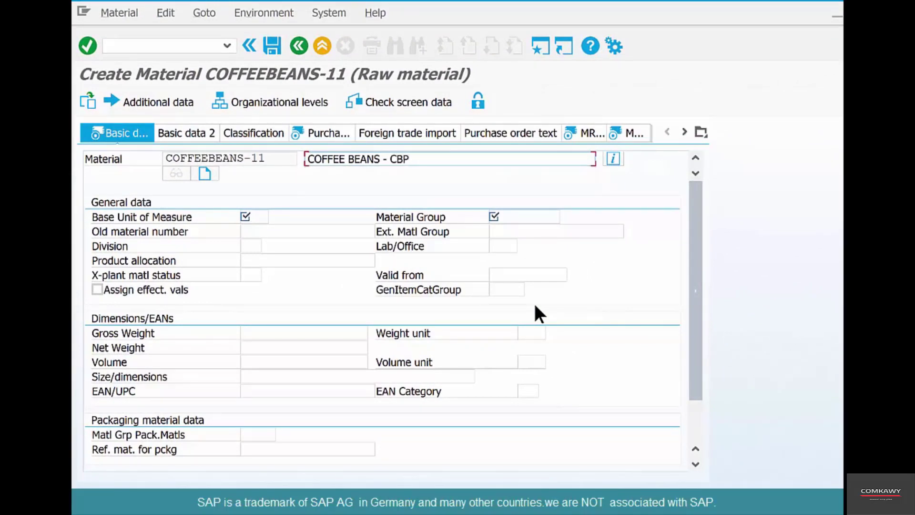
{"action": "type", "text": " - Manual re-order"}
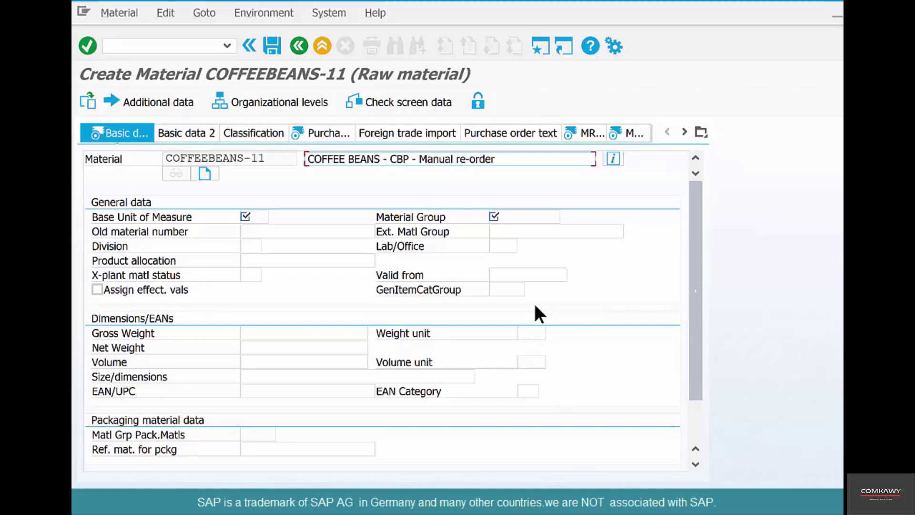
{"action": "key", "text": "Tab"}
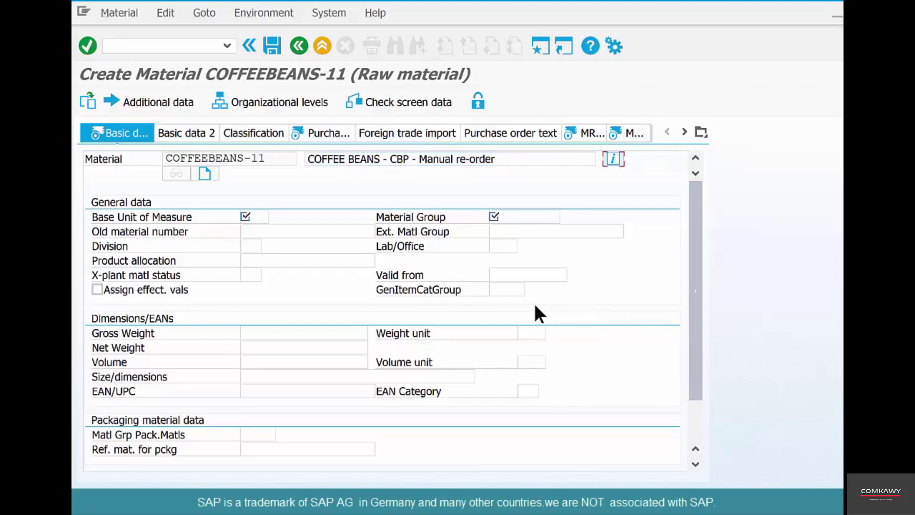
Set base unit of measure LB and material group 015
{"action": "left_click", "coordinate": [248, 217]}
{"action": "type", "text": "lb"}
{"action": "key", "text": "Tab"}
{"action": "type", "text": "015"}
{"action": "key", "text": "Return"}
Set purchasing group 001, then enter MRP type vb on the MRP 1 view
{"action": "left_click", "coordinate": [249, 247]}
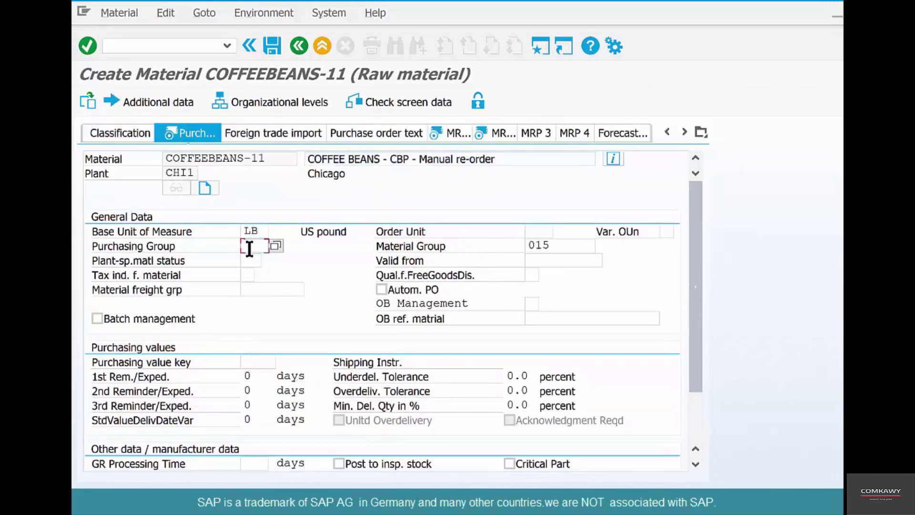
{"action": "type", "text": "001"}
{"action": "key", "text": "Return"}
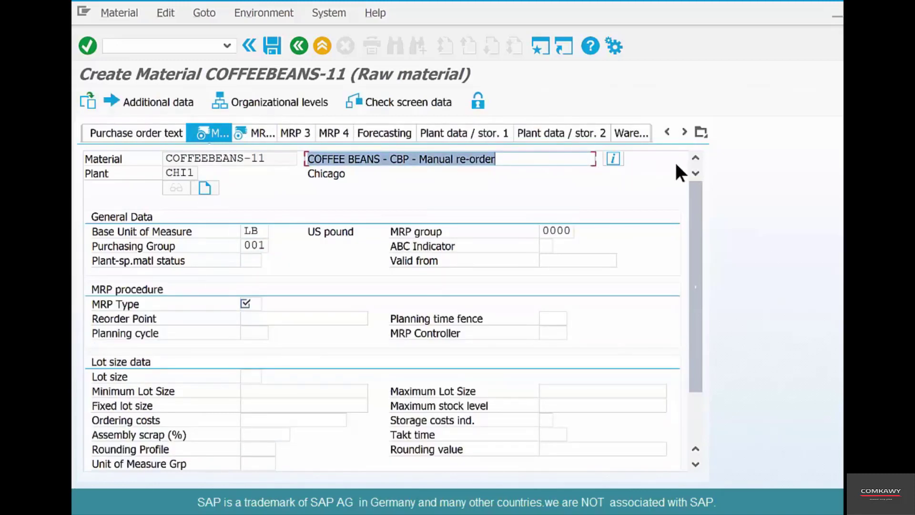
{"action": "left_click", "coordinate": [245, 305]}
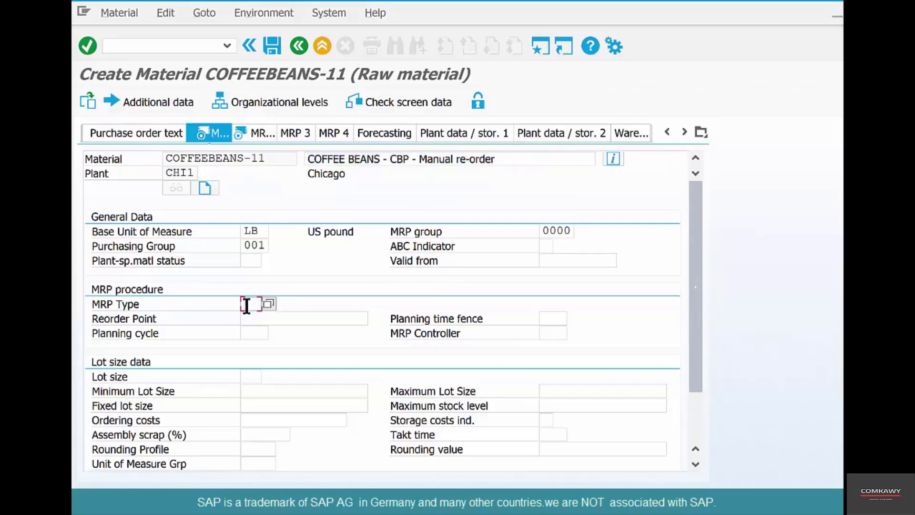
{"action": "type", "text": "vb"}
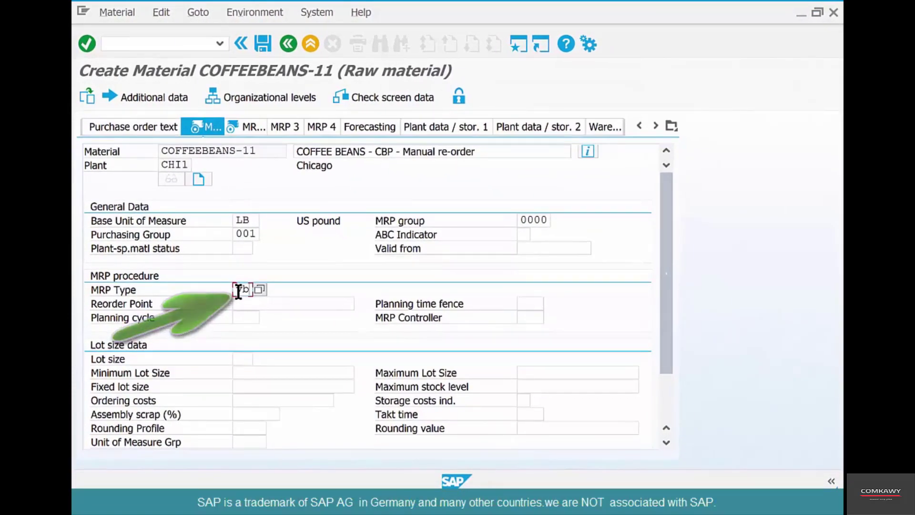
{"action": "key", "text": "Return"}
Choose MRP type VB, Manual reorder point planning, from the value list
{"action": "key", "text": "F4"}
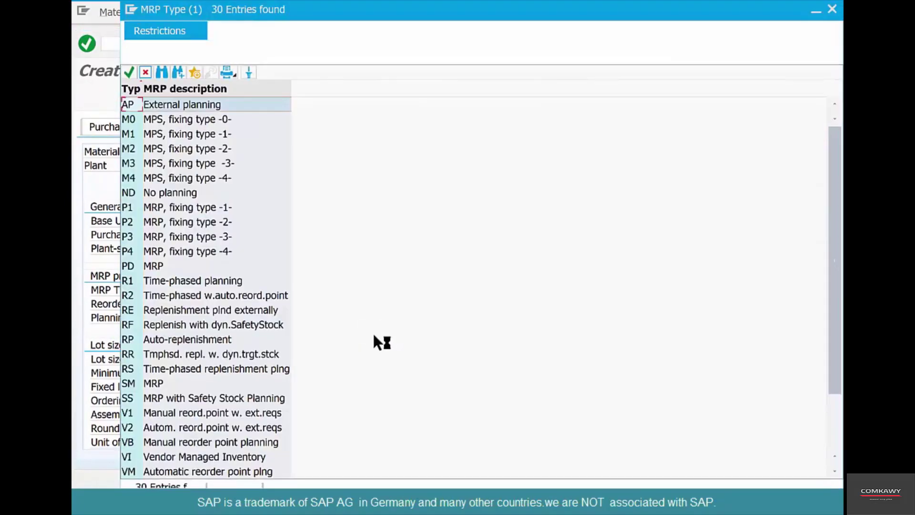
{"action": "scroll", "coordinate": [286, 376], "scroll_direction": "down", "scroll_amount": 2}
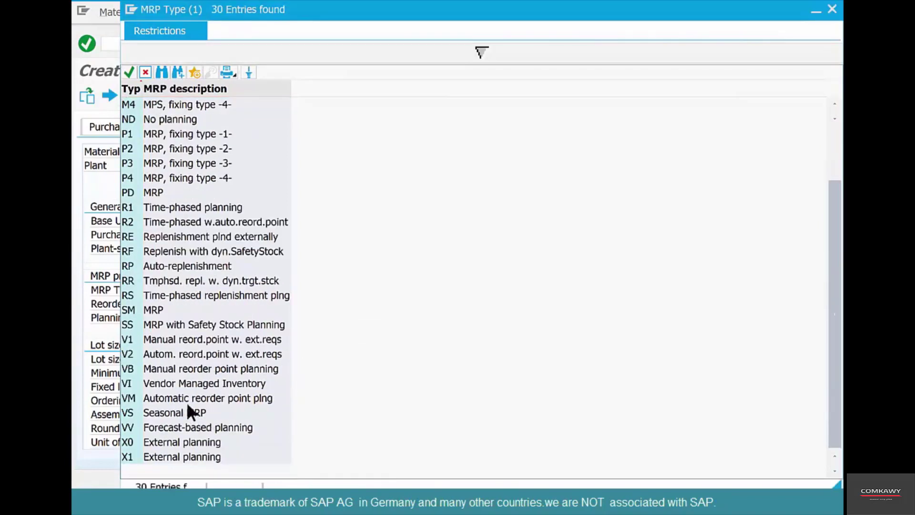
{"action": "left_click", "coordinate": [192, 370]}
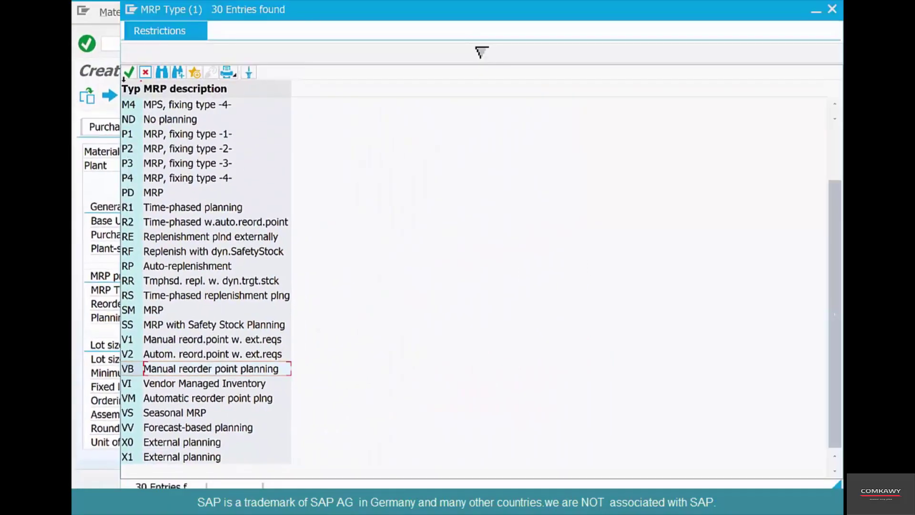
{"action": "left_click", "coordinate": [127, 75]}
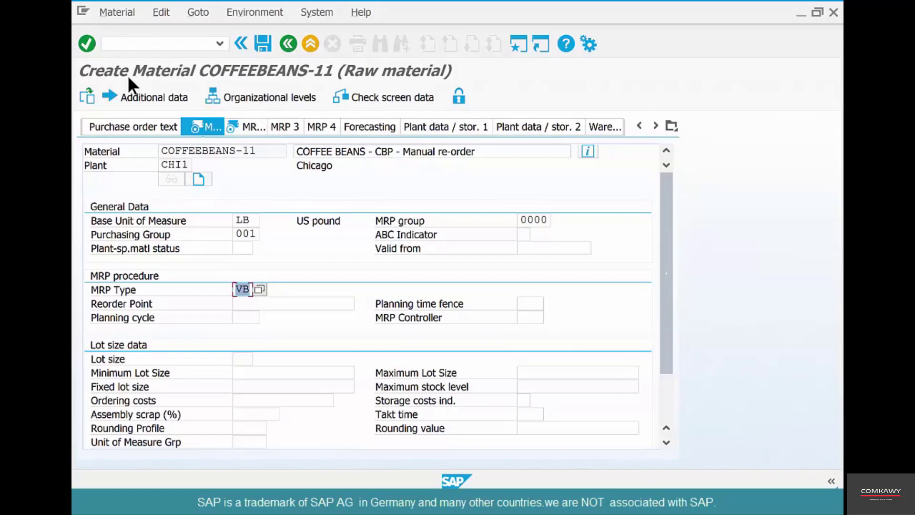
Enter reorder point 500, MRP controller 001 and lot size EX
{"action": "left_click", "coordinate": [283, 301]}
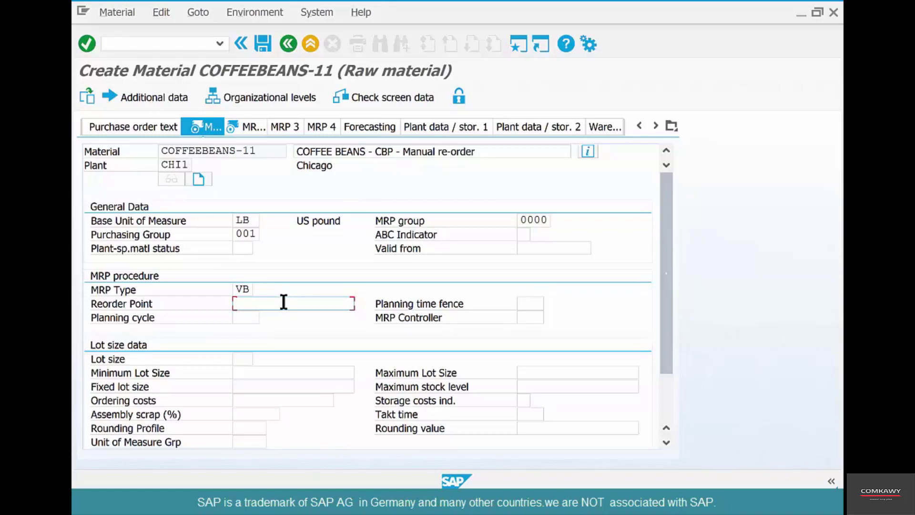
{"action": "type", "text": "500"}
{"action": "key", "text": "Return"}
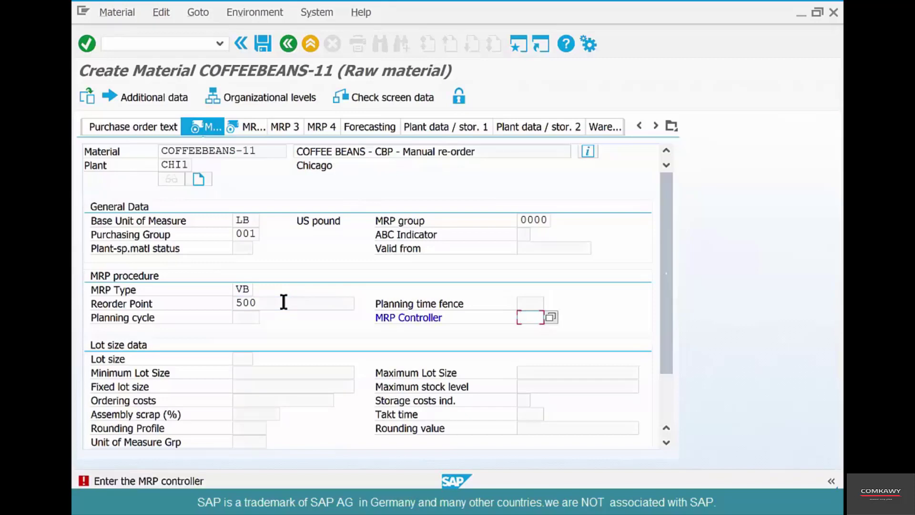
{"action": "type", "text": "001"}
{"action": "key", "text": "Return"}
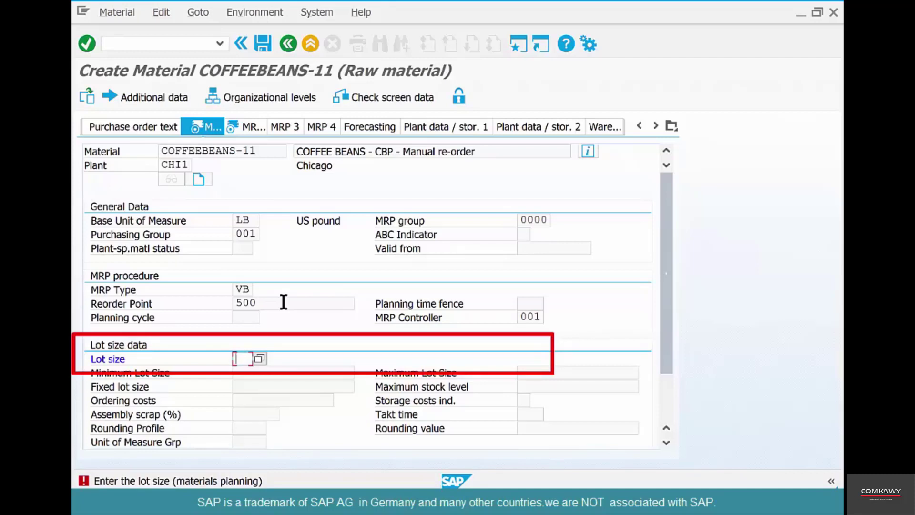
{"action": "type", "text": "ex"}
{"action": "key", "text": "Return"}
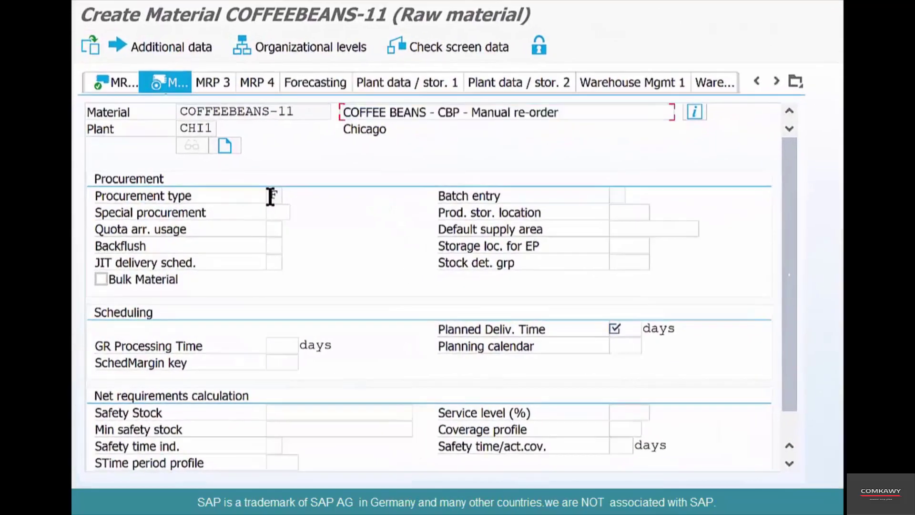
Keep procurement type F and set a planned delivery time of 3 days
{"action": "left_click", "coordinate": [281, 193]}
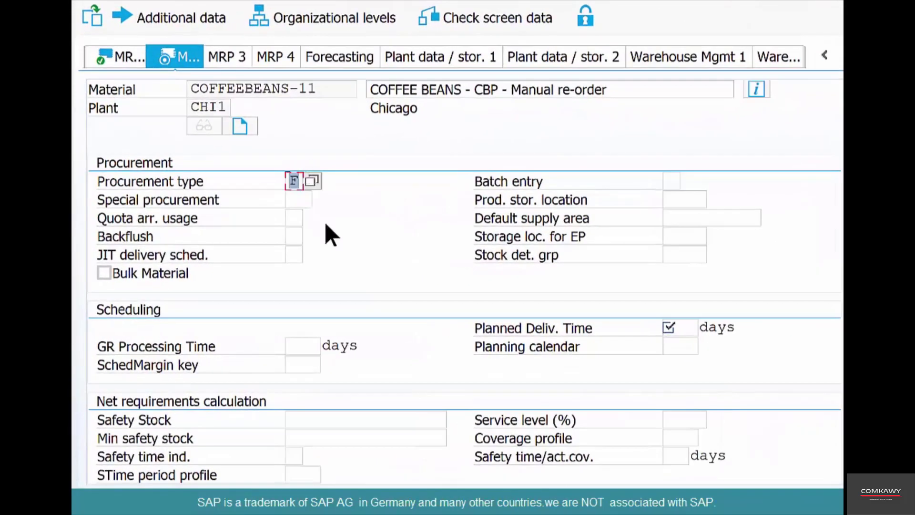
{"action": "left_click", "coordinate": [302, 202]}
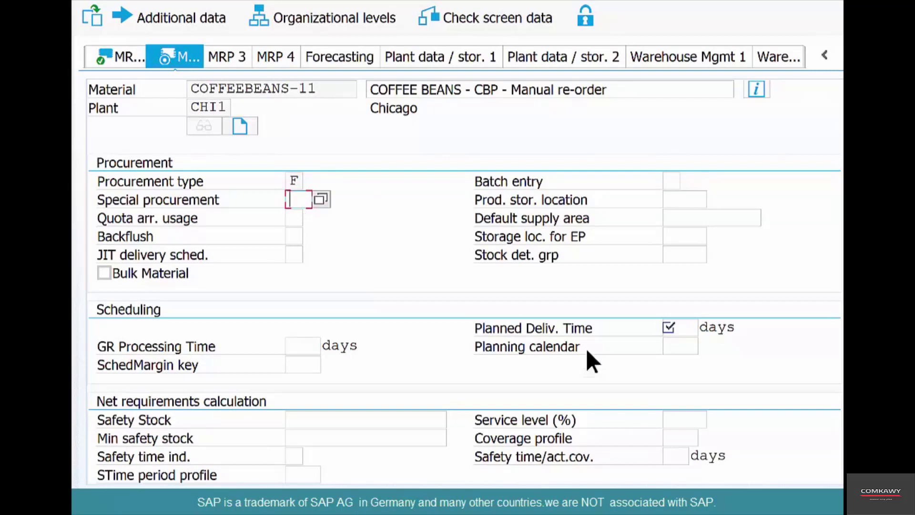
{"action": "left_click", "coordinate": [673, 326]}
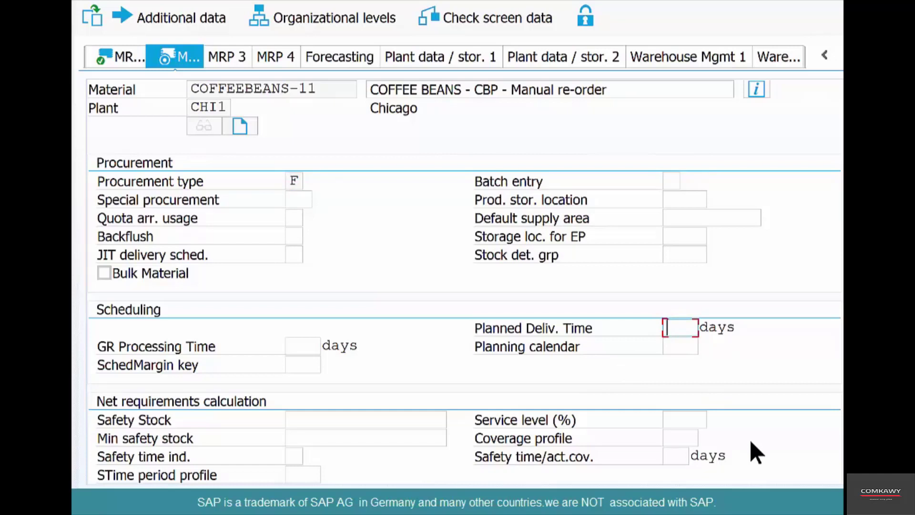
{"action": "type", "text": "3"}
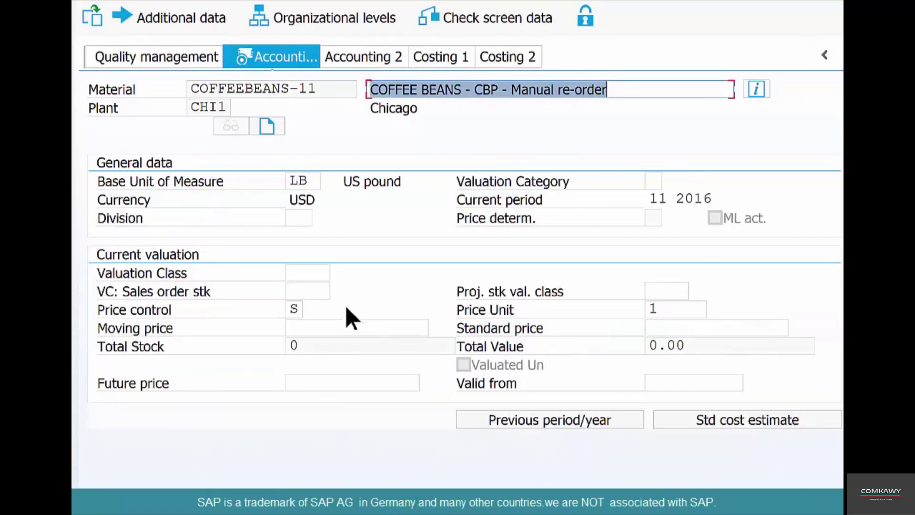
Set valuation class 3000 and price control V, then save material COFFEEBEANS-11
{"action": "left_click", "coordinate": [316, 279]}
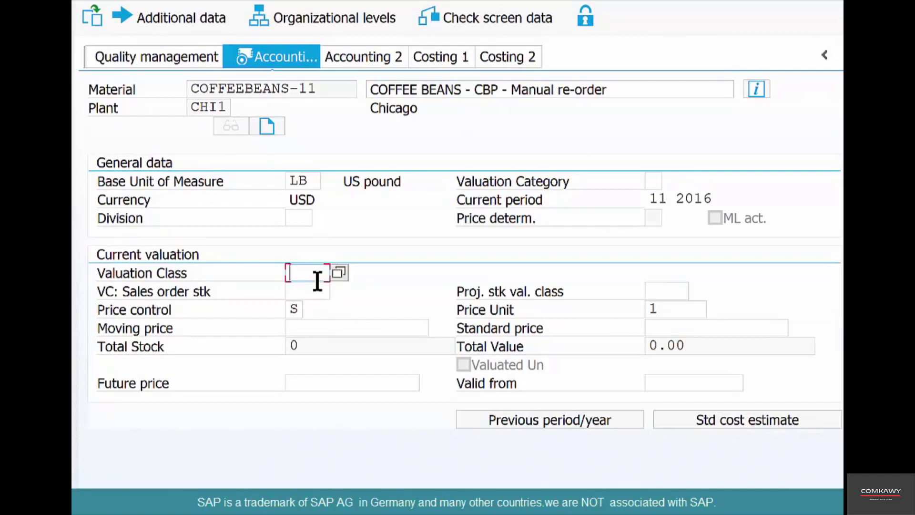
{"action": "left_click", "coordinate": [317, 280]}
{"action": "left_click", "coordinate": [317, 281]}
{"action": "key", "text": "Tab"}
{"action": "key", "text": "Tab"}
{"action": "key", "text": "Delete"}
{"action": "type", "text": "V"}
{"action": "key", "text": "Return"}
{"action": "key", "text": "Return"}
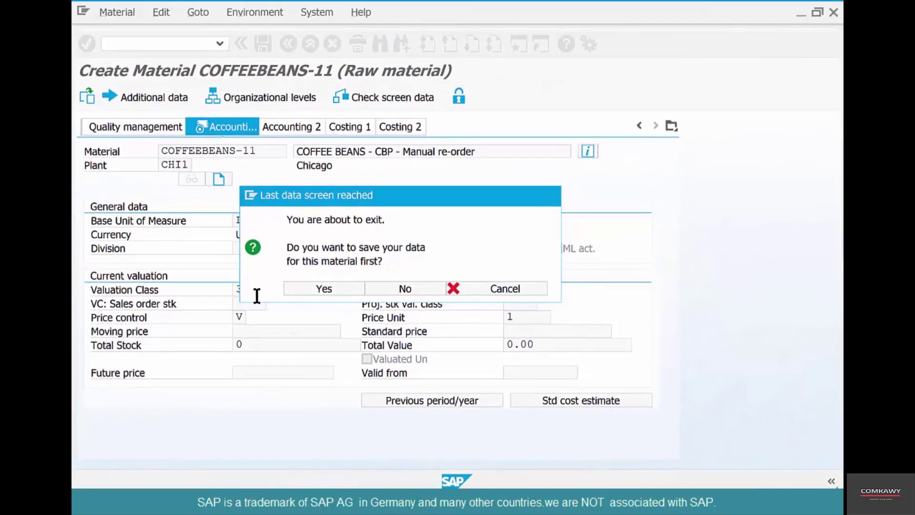
{"action": "key", "text": "Return"}
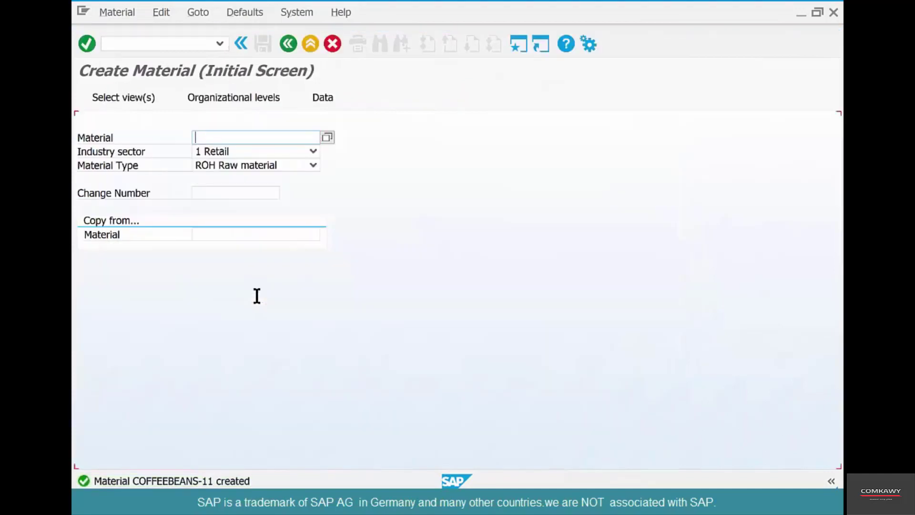
Check COFFEEBEANS-11's stock overview in MMBE, then return to SAP Easy Access
{"action": "key", "text": "F3"}
{"action": "type", "text": "mmbe"}
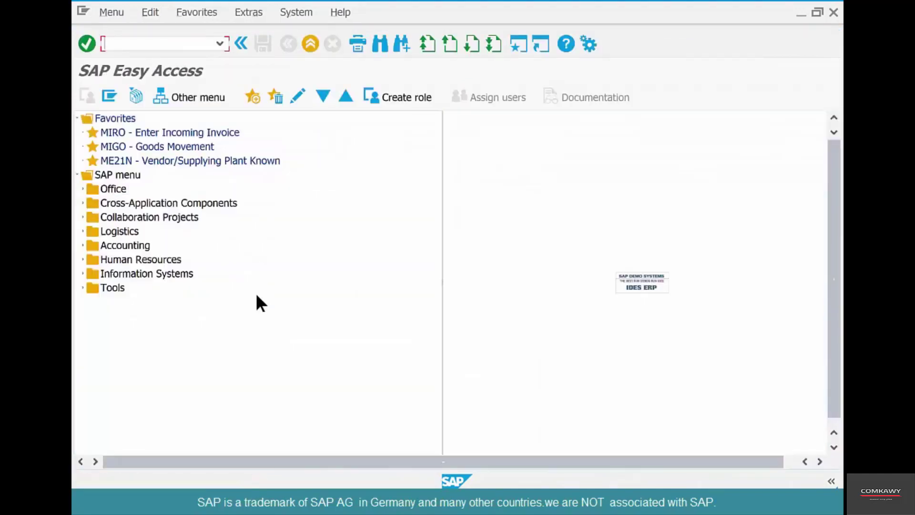
{"action": "key", "text": "Return"}
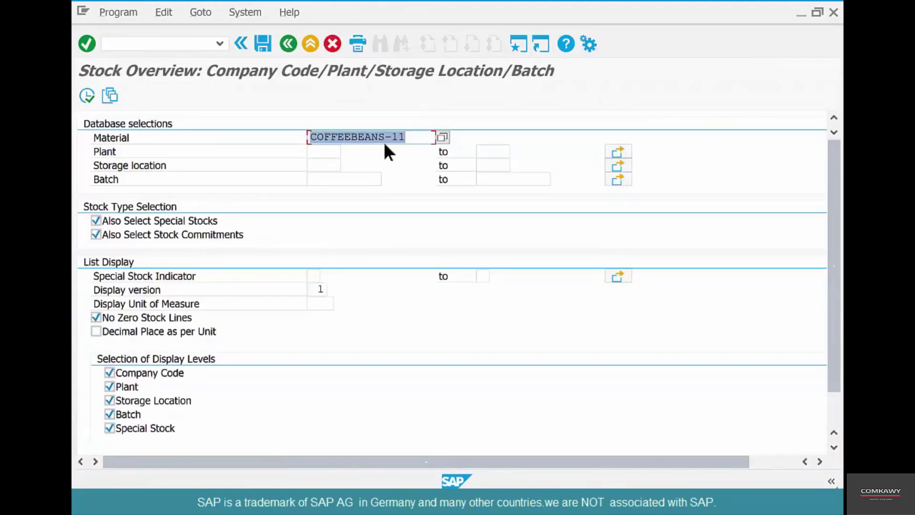
{"action": "left_click", "coordinate": [86, 100]}
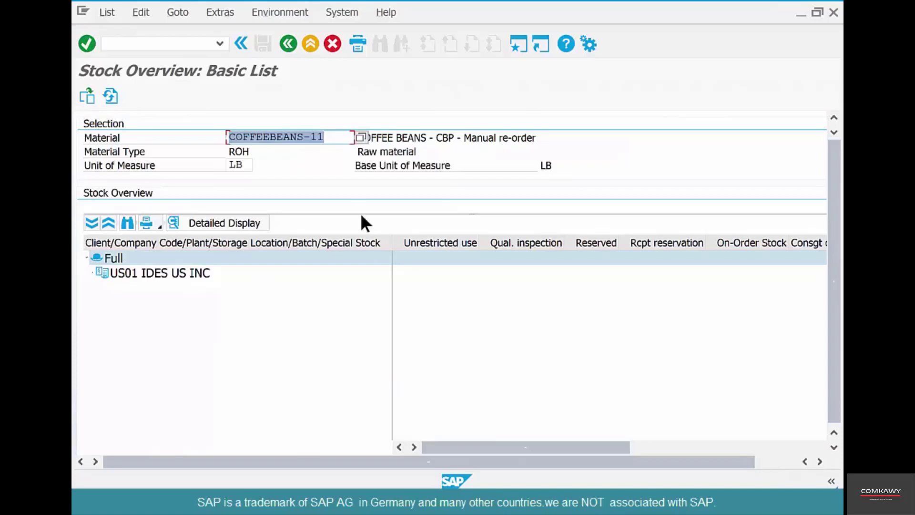
{"action": "left_click", "coordinate": [288, 45]}
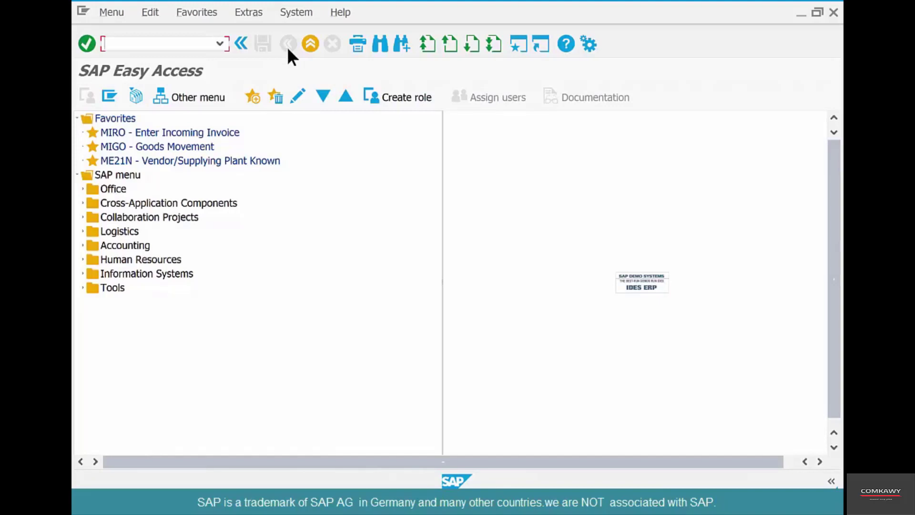
Run single-item, single-level MRP (MD03) for COFFEEBEANS-11 in plant CHI1
{"action": "type", "text": "md03"}
{"action": "key", "text": "Return"}
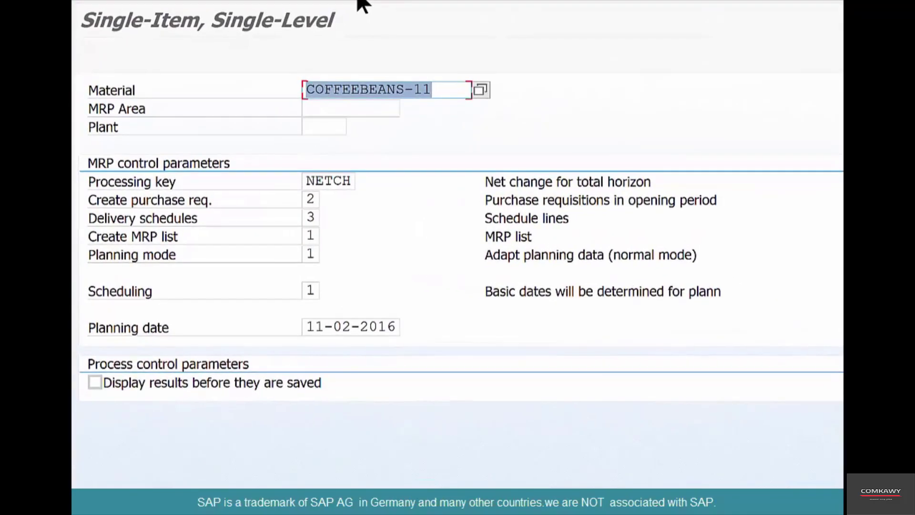
{"action": "key", "text": "Tab"}
{"action": "key", "text": "Tab"}
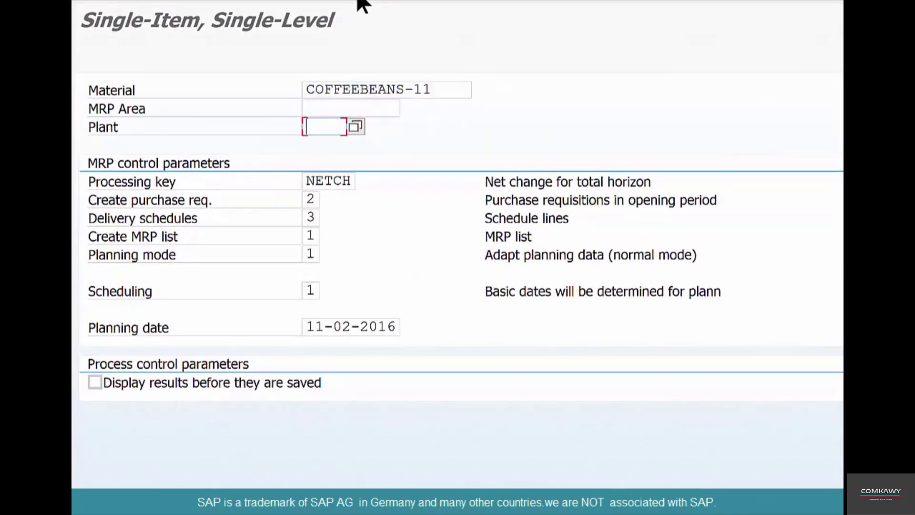
{"action": "type", "text": "chio"}
{"action": "key", "text": "BackSpace"}
{"action": "type", "text": "l"}
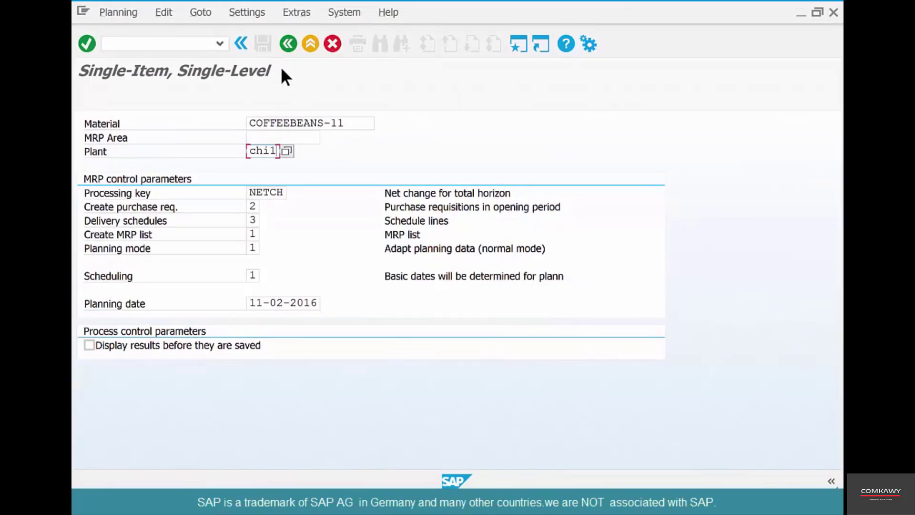
{"action": "left_click", "coordinate": [87, 46]}
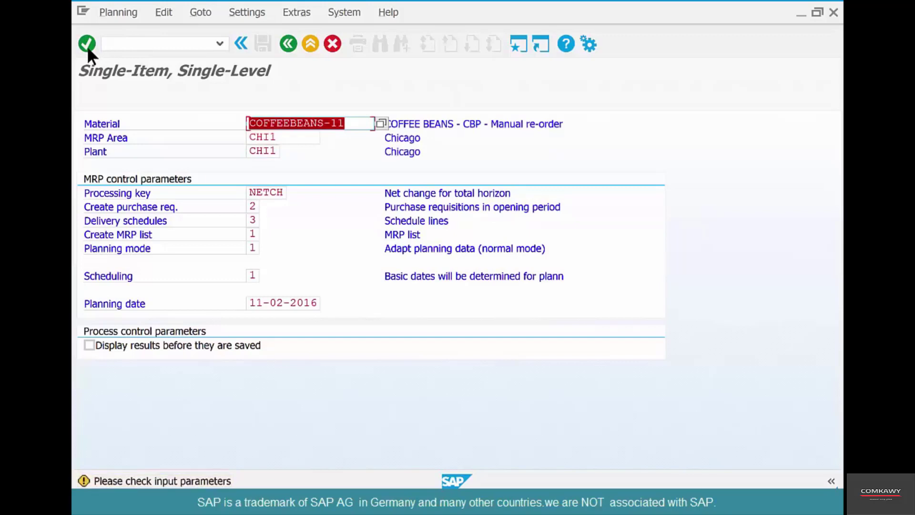
{"action": "left_click", "coordinate": [86, 46]}
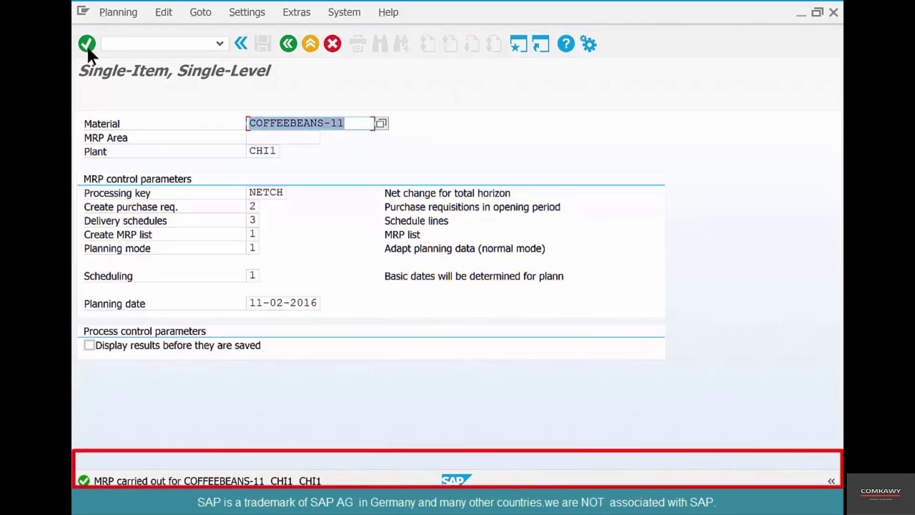
{"action": "left_click", "coordinate": [288, 41]}
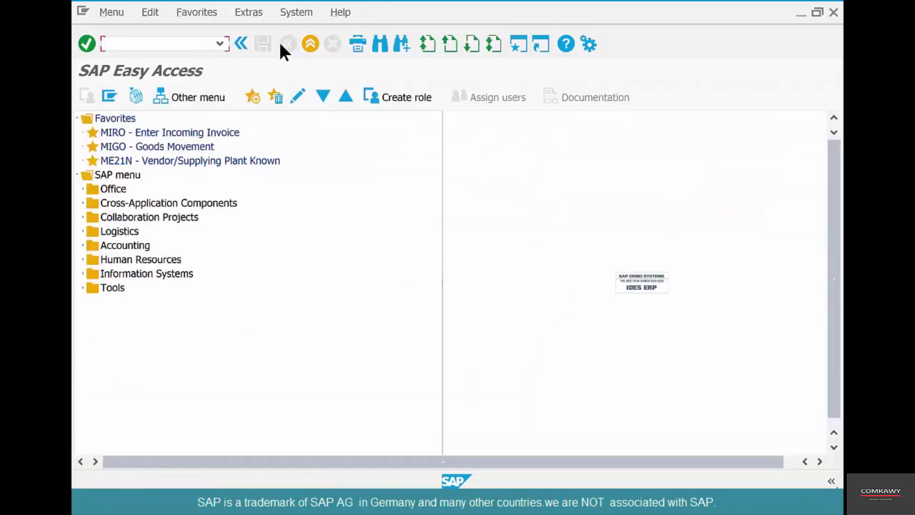
{"action": "type", "text": "md04"}
{"action": "key", "text": "Return"}
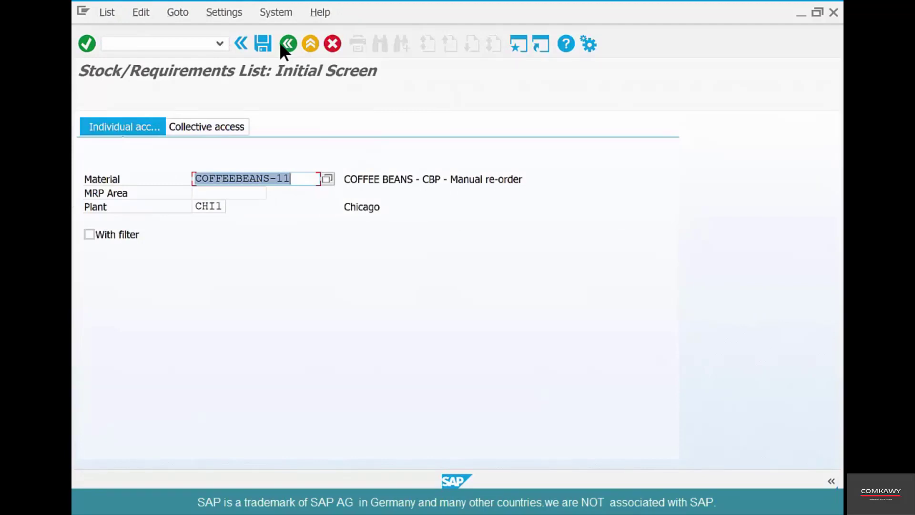
{"action": "left_click", "coordinate": [87, 41]}
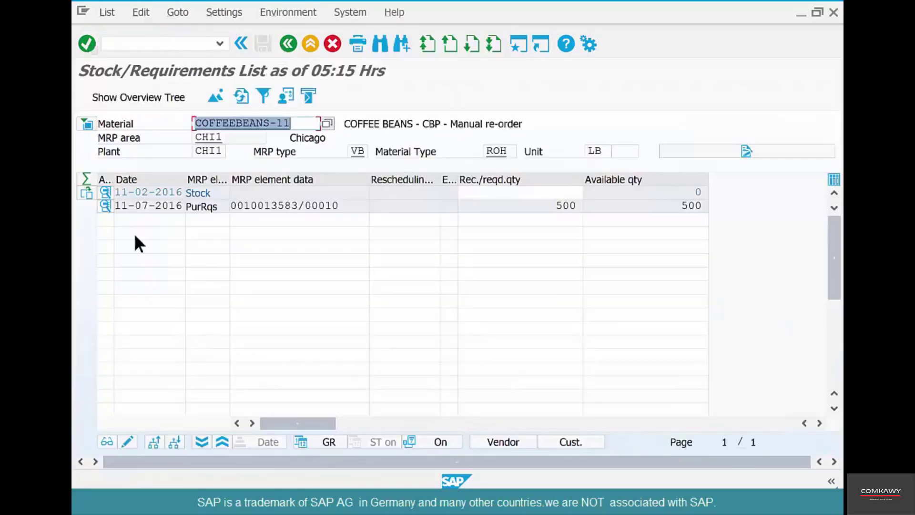
{"action": "left_click_drag", "start_coordinate": [148, 206], "coordinate": [180, 207]}
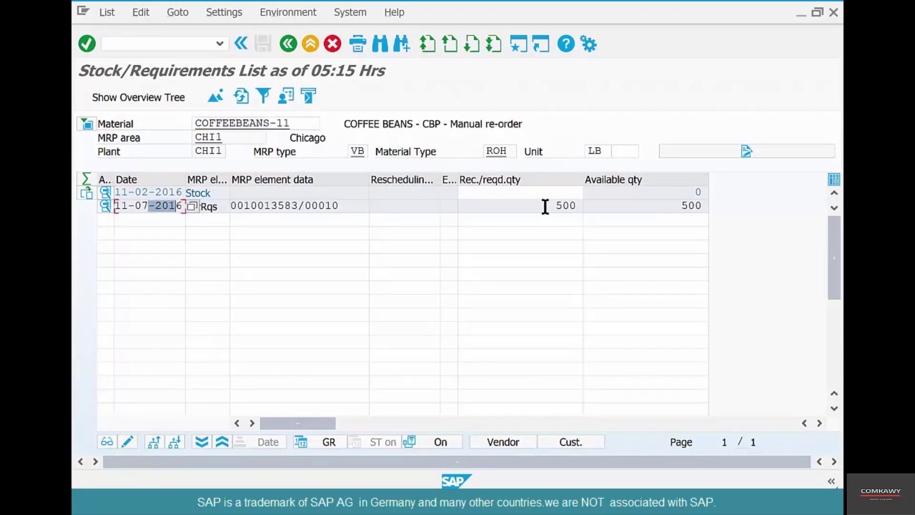
{"action": "left_click_drag", "start_coordinate": [544, 206], "coordinate": [590, 205]}
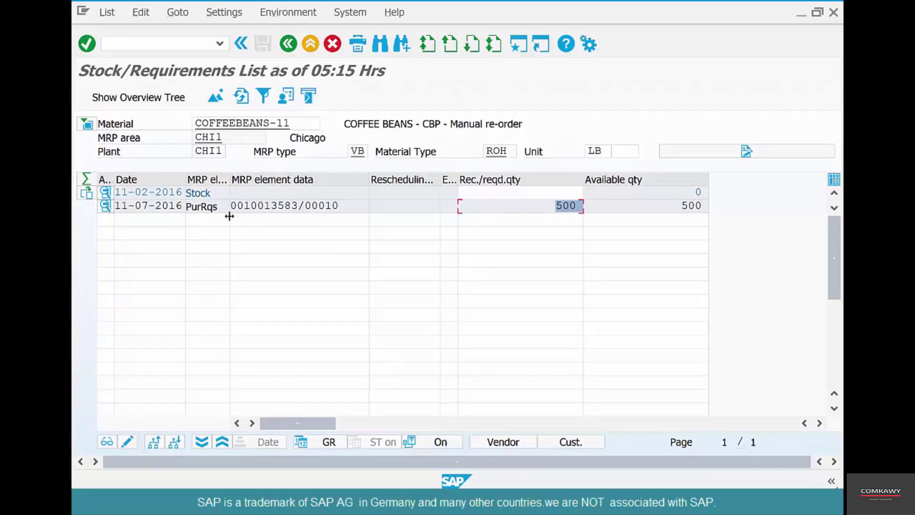
{"action": "left_click_drag", "start_coordinate": [218, 206], "coordinate": [186, 206]}
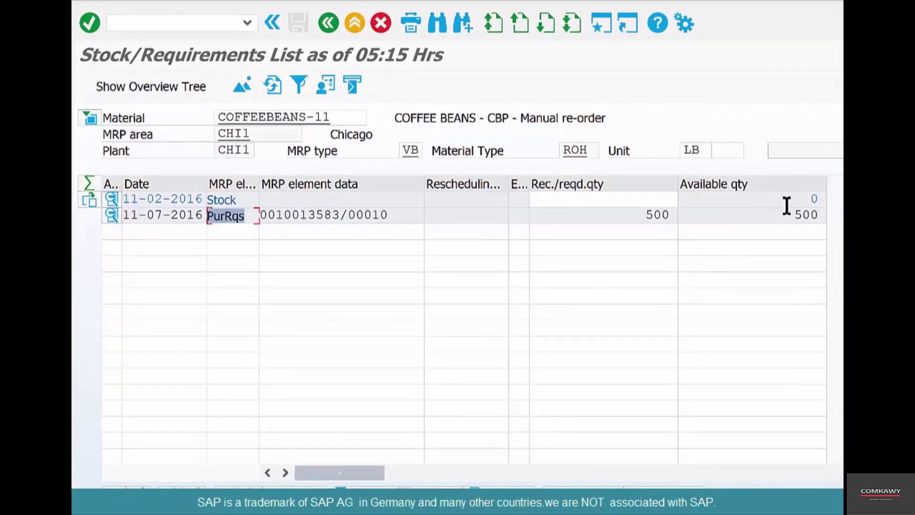
{"action": "left_click_drag", "start_coordinate": [786, 206], "coordinate": [833, 206]}
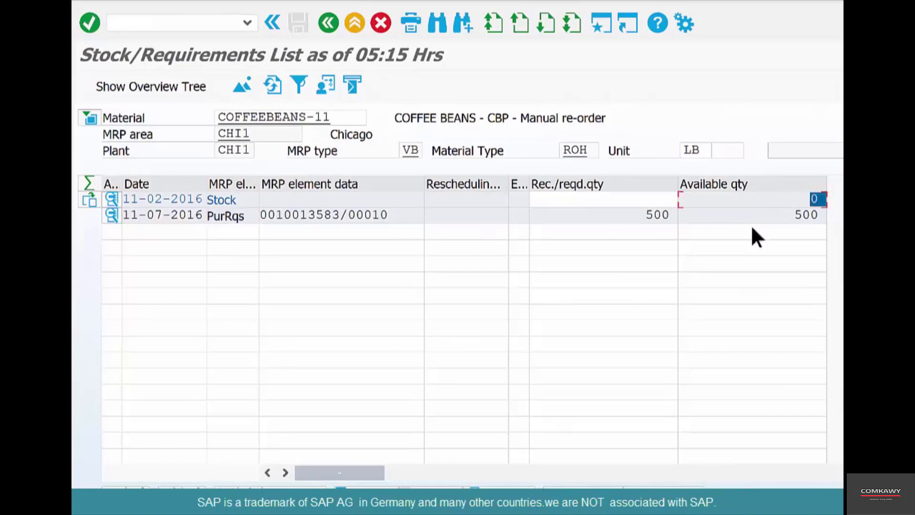
{"action": "left_click_drag", "start_coordinate": [245, 215], "coordinate": [206, 215]}
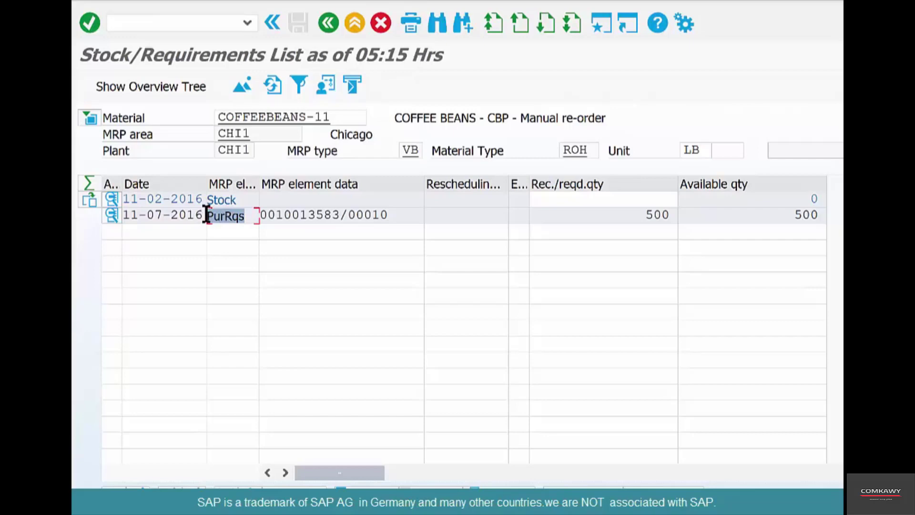
{"action": "left_click", "coordinate": [205, 200]}
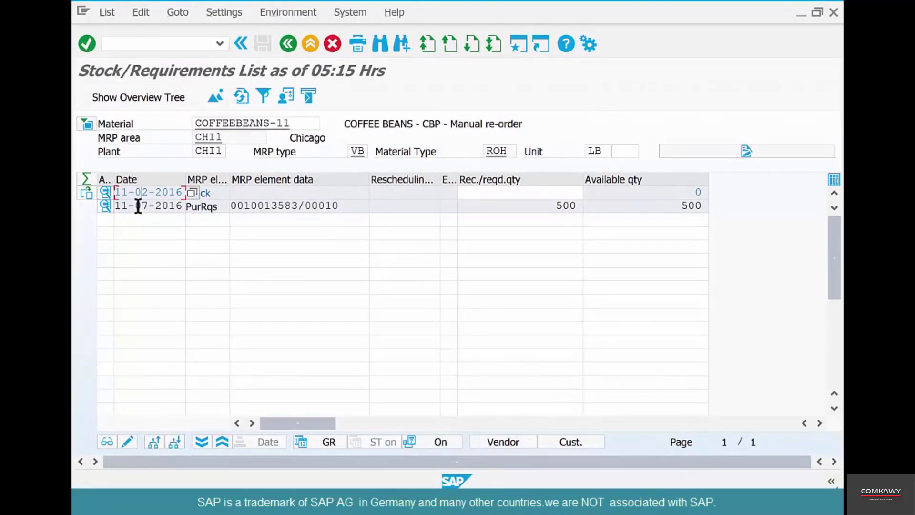
{"action": "left_click_drag", "start_coordinate": [138, 206], "coordinate": [148, 206]}
{"action": "left_click", "coordinate": [832, 503]}
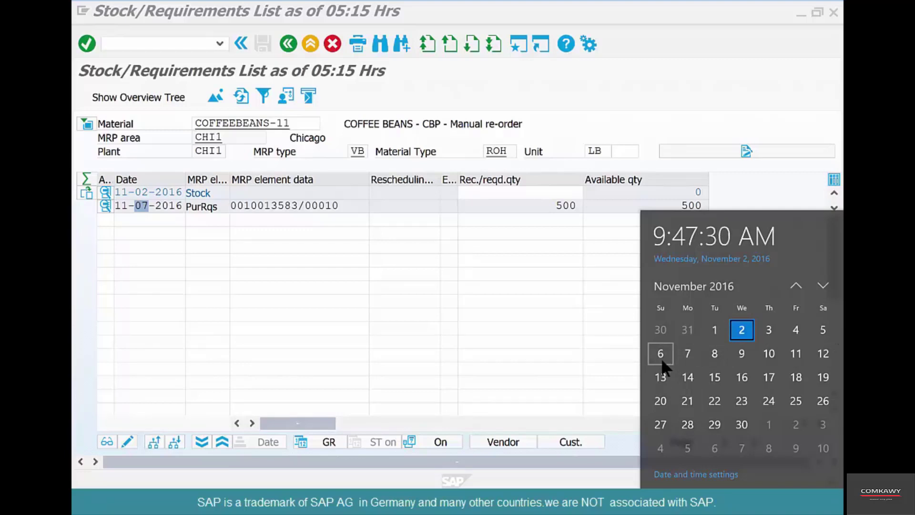
{"action": "left_click", "coordinate": [216, 208]}
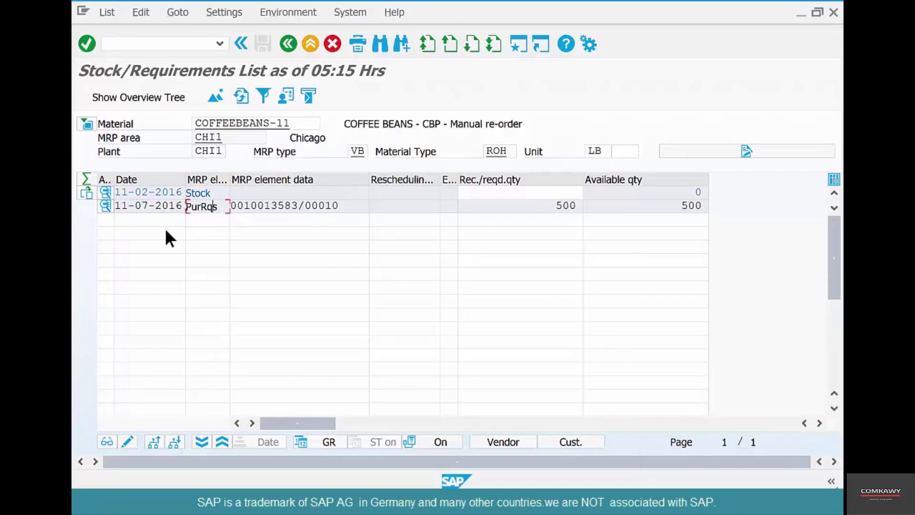
{"action": "left_click_drag", "start_coordinate": [135, 204], "coordinate": [146, 204]}
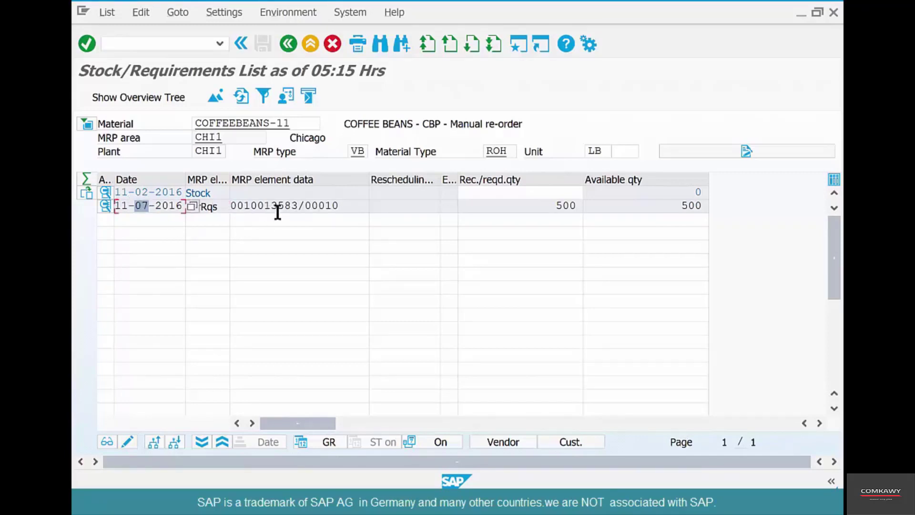
{"action": "left_click_drag", "start_coordinate": [543, 202], "coordinate": [582, 200]}
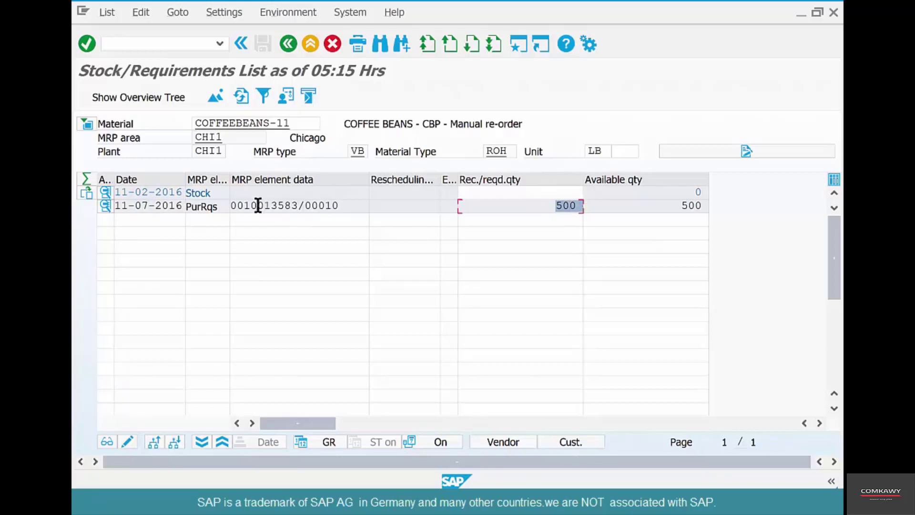
{"action": "left_click_drag", "start_coordinate": [220, 206], "coordinate": [174, 203]}
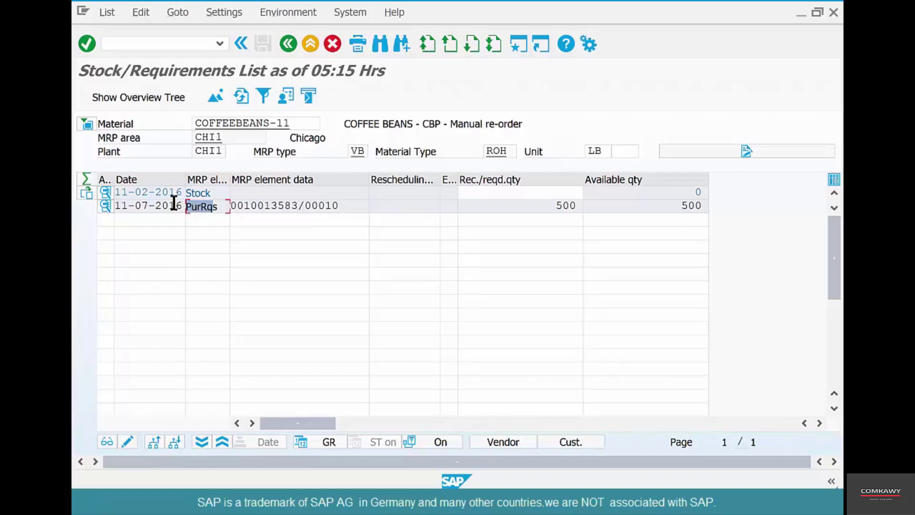
{"action": "left_click", "coordinate": [191, 204]}
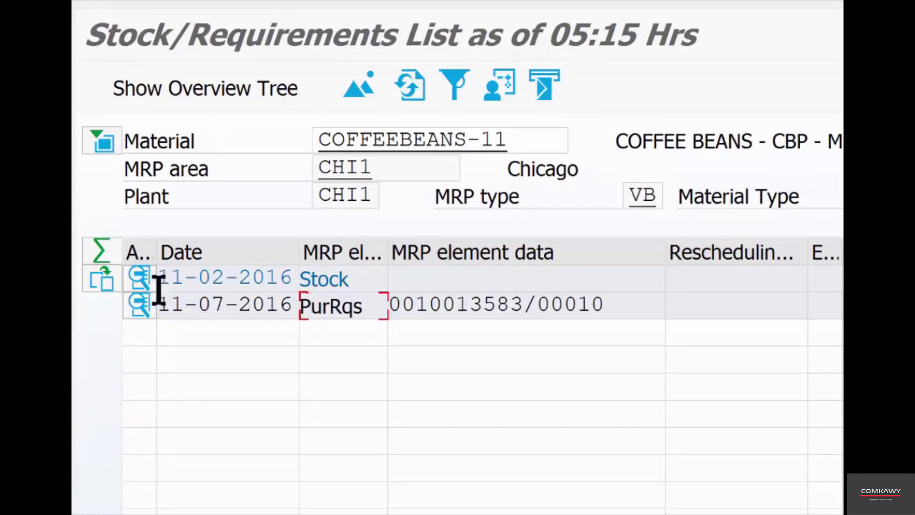
{"action": "left_click", "coordinate": [143, 307]}
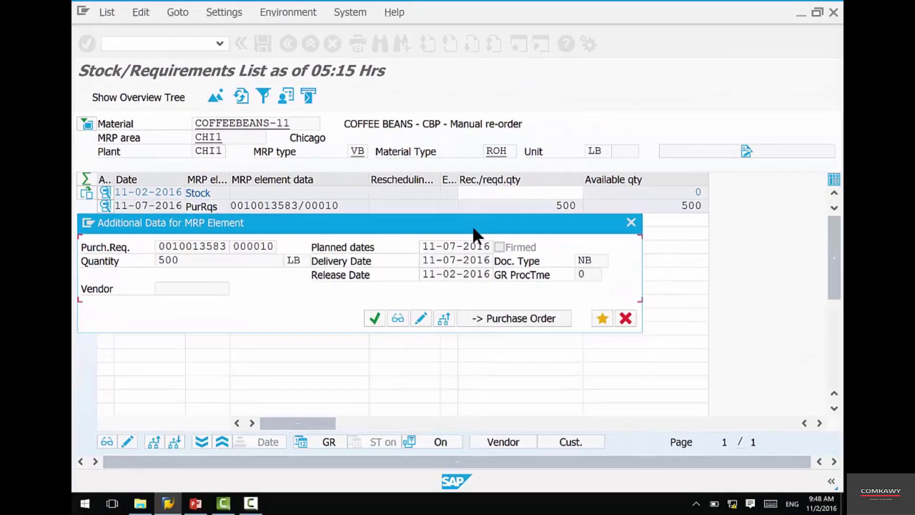
{"action": "left_click_drag", "start_coordinate": [472, 225], "coordinate": [544, 213]}
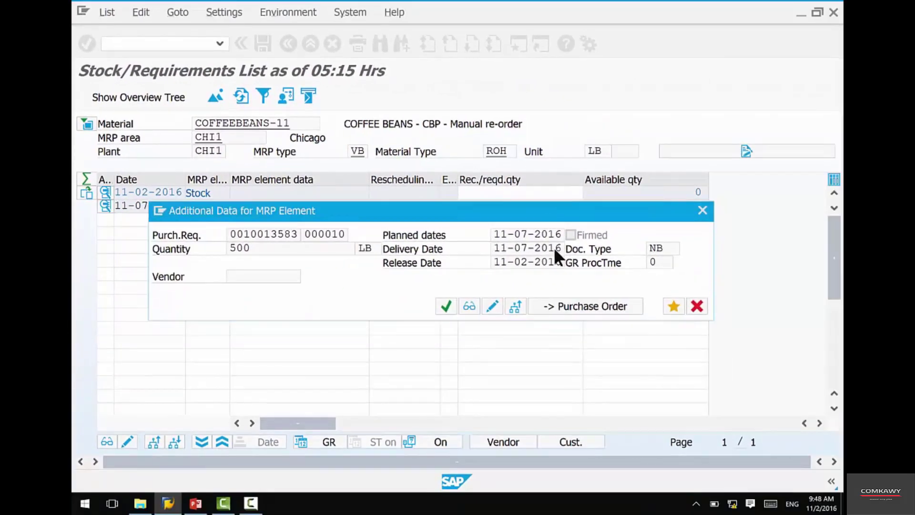
Convert the requisition into a purchase order with purchasing organisation US01 and vendor 4001
{"action": "left_click", "coordinate": [574, 303]}
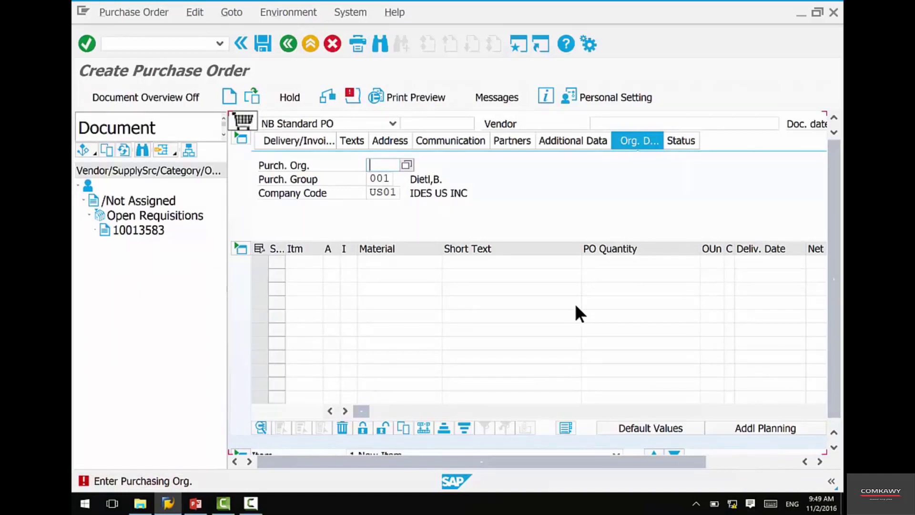
{"action": "type", "text": "00"}
{"action": "key", "text": "BackSpace"}
{"action": "key", "text": "BackSpace"}
{"action": "type", "text": "us-"}
{"action": "key", "text": "BackSpace"}
{"action": "type", "text": "01"}
{"action": "key", "text": "Return"}
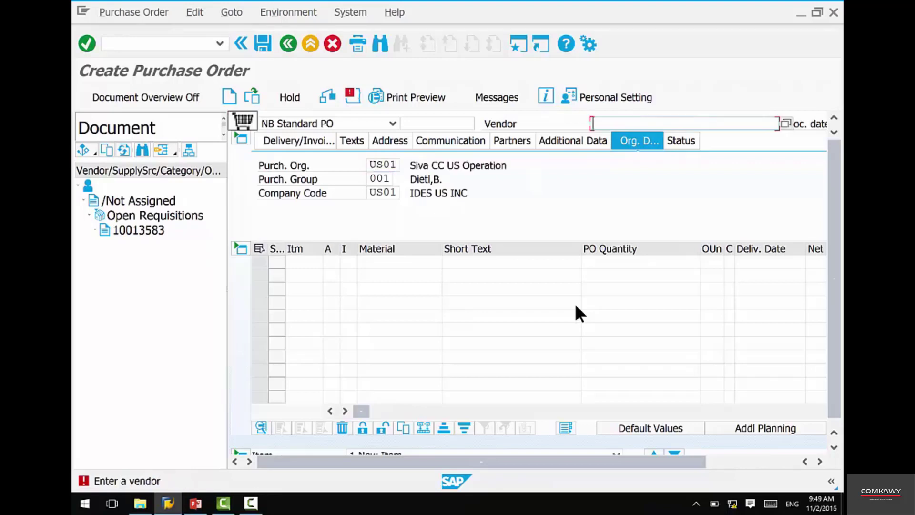
{"action": "type", "text": "4001"}
{"action": "key", "text": "Return"}
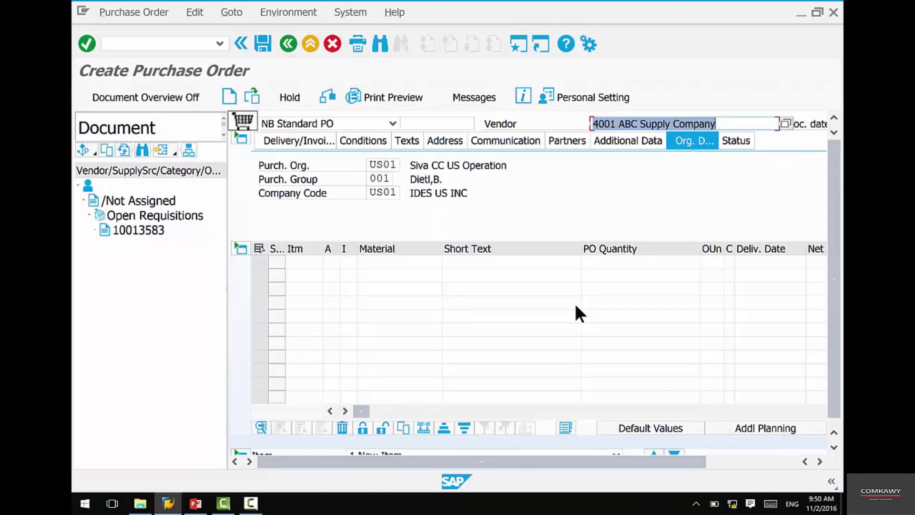
Add requisition 10013583 as the order item at a gross price of 10 USD
{"action": "left_click_drag", "start_coordinate": [138, 229], "coordinate": [248, 129]}
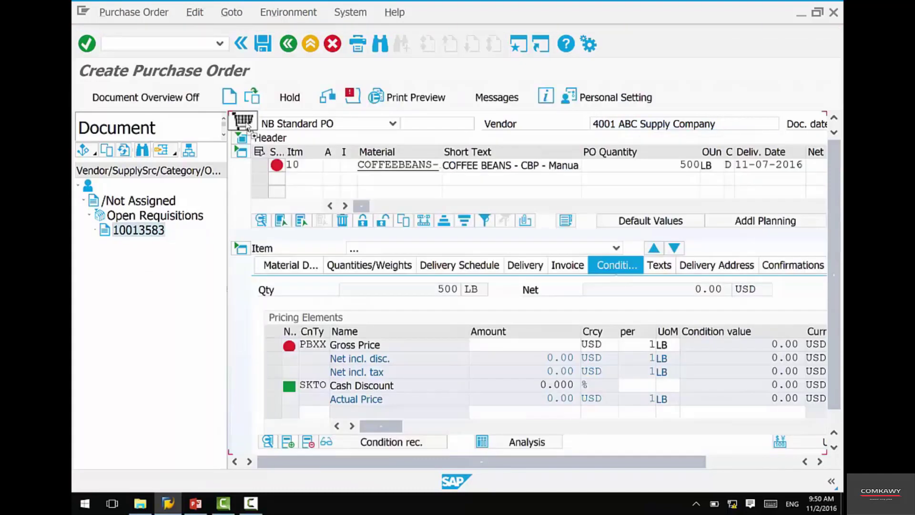
{"action": "left_click", "coordinate": [552, 347]}
{"action": "type", "text": "10"}
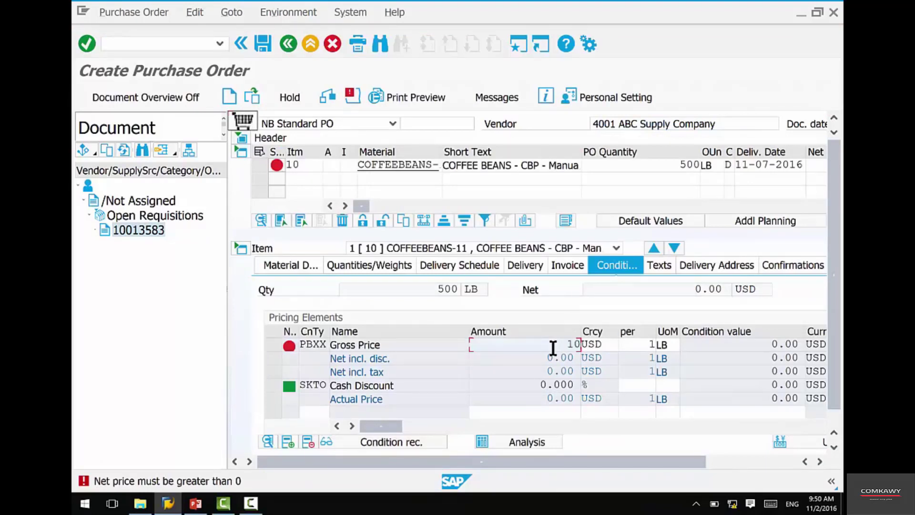
{"action": "key", "text": "Return"}
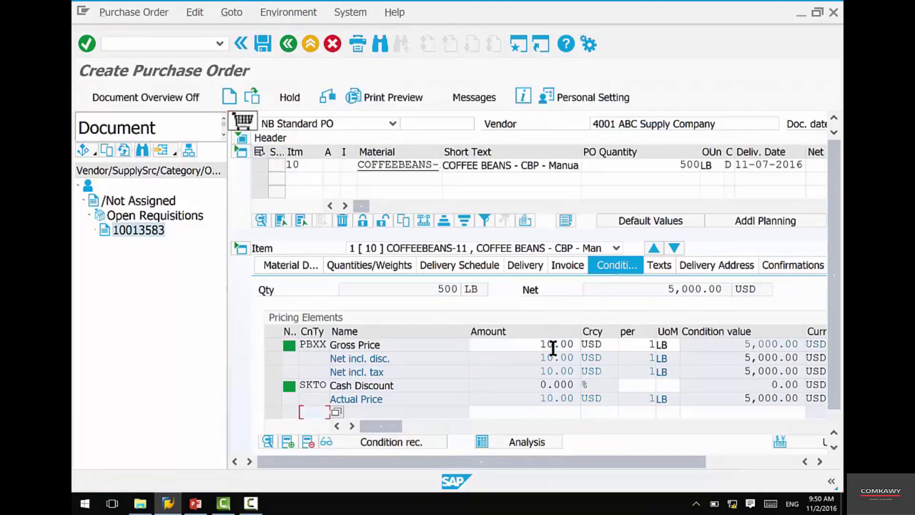
{"action": "left_click", "coordinate": [444, 153]}
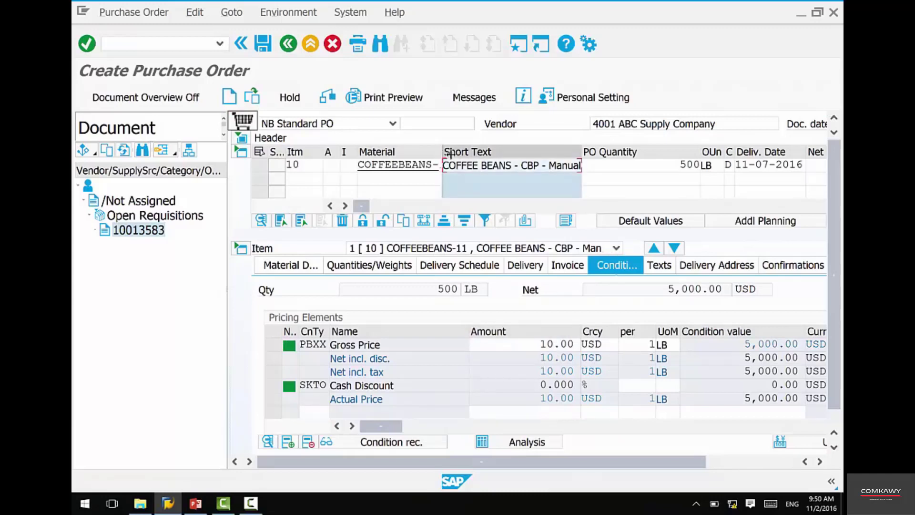
{"action": "left_click_drag", "start_coordinate": [460, 155], "coordinate": [479, 153]}
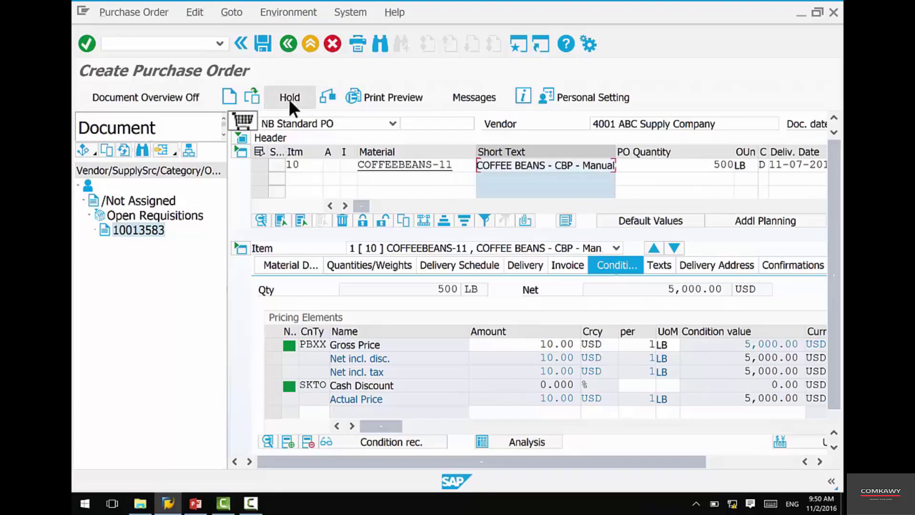
{"action": "left_click", "coordinate": [325, 101]}
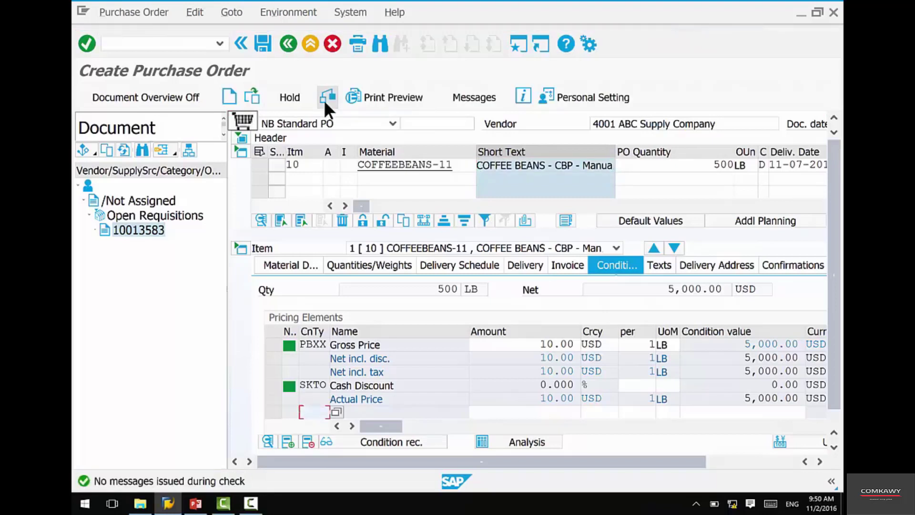
{"action": "left_click", "coordinate": [261, 45]}
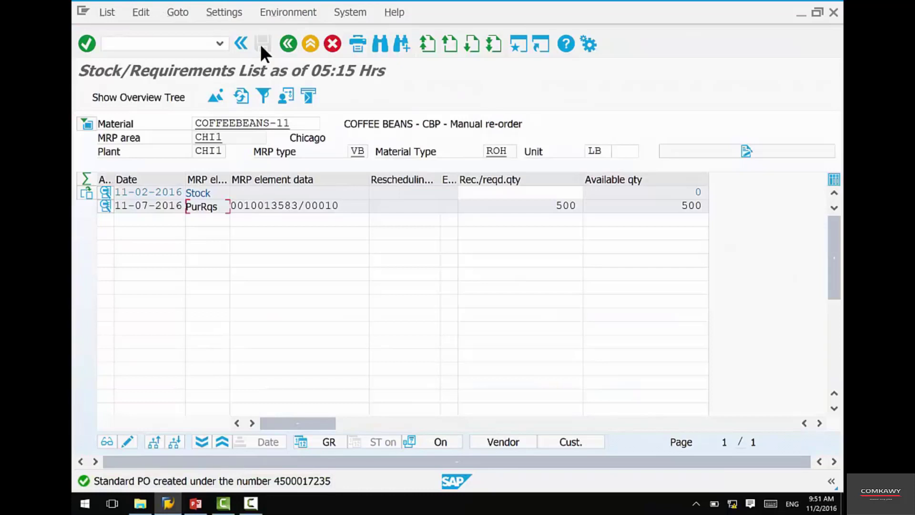
Refresh the stock/requirements list to show the new 500 LB purchase order and its delivery date
{"action": "left_click", "coordinate": [239, 99]}
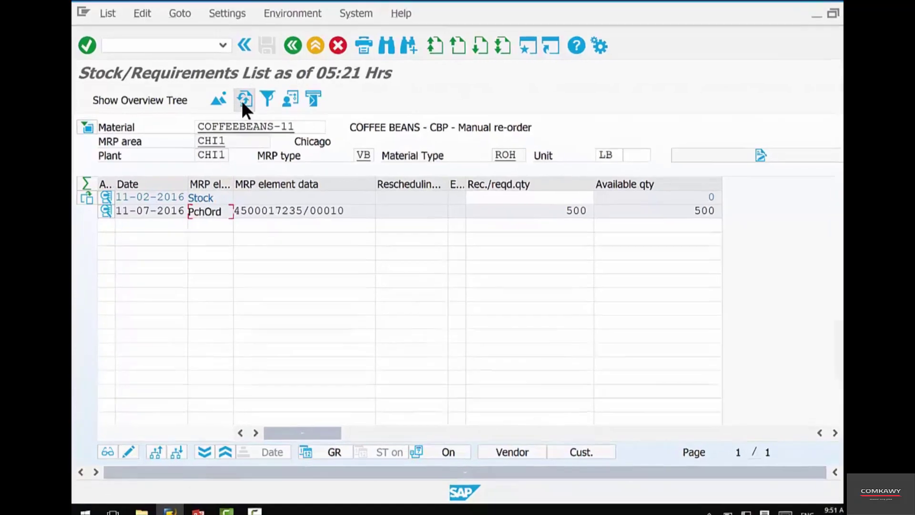
{"action": "left_click_drag", "start_coordinate": [223, 213], "coordinate": [181, 205]}
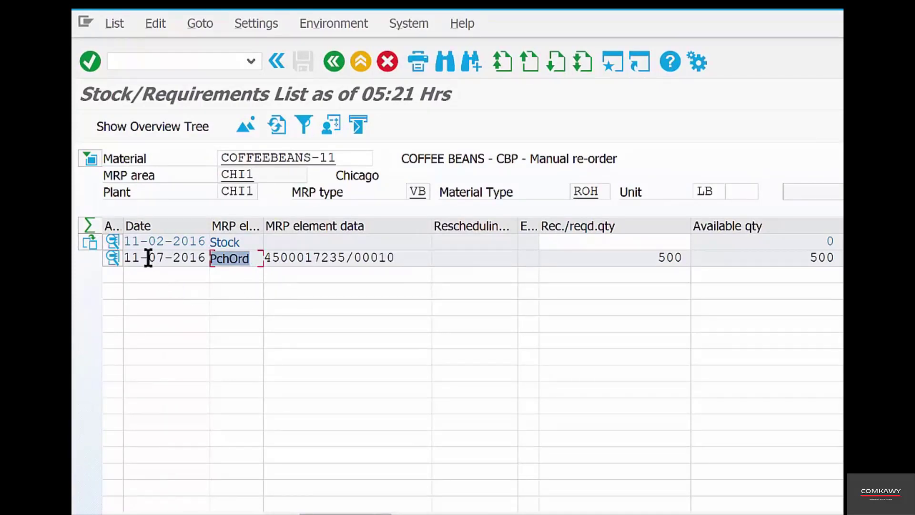
{"action": "left_click_drag", "start_coordinate": [148, 257], "coordinate": [163, 257]}
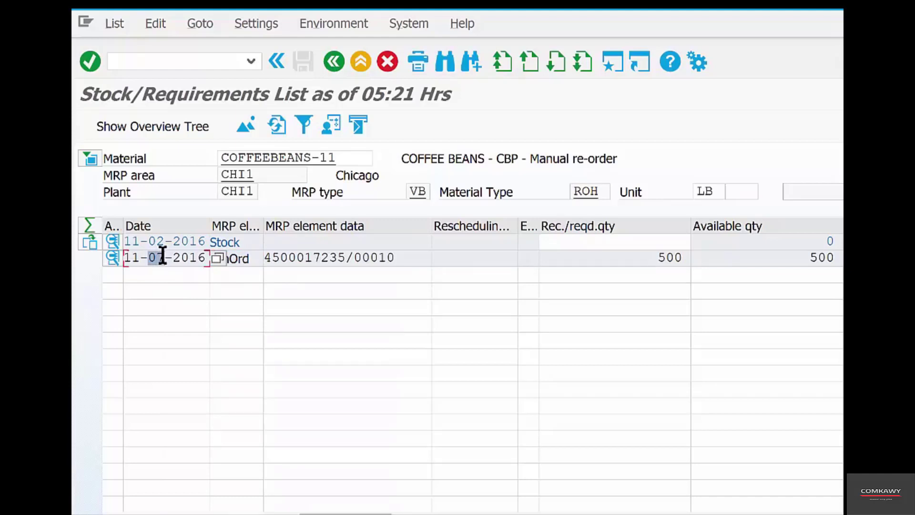
{"action": "left_click", "coordinate": [162, 257]}
{"action": "left_click", "coordinate": [148, 258]}
{"action": "left_click_drag", "start_coordinate": [348, 255], "coordinate": [233, 251]}
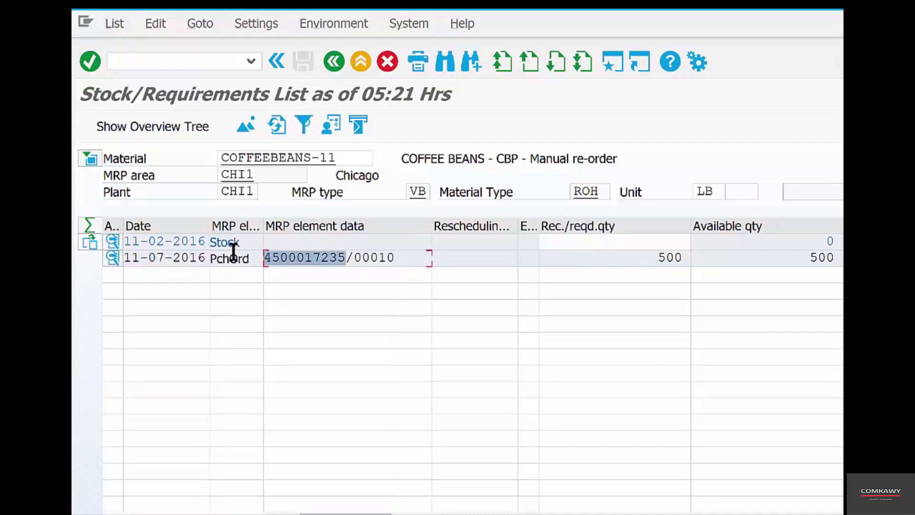
{"action": "key", "text": "ctrl+c"}
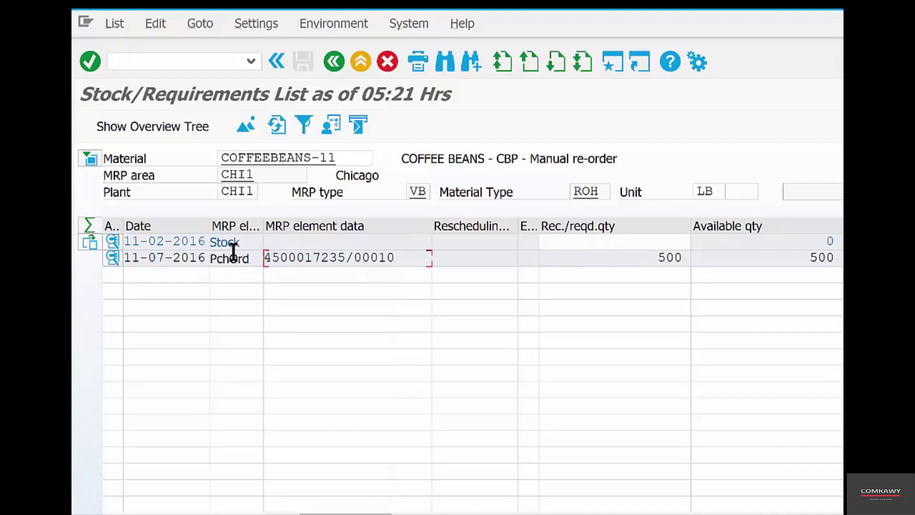
{"action": "left_click", "coordinate": [332, 64]}
{"action": "left_click", "coordinate": [332, 64]}
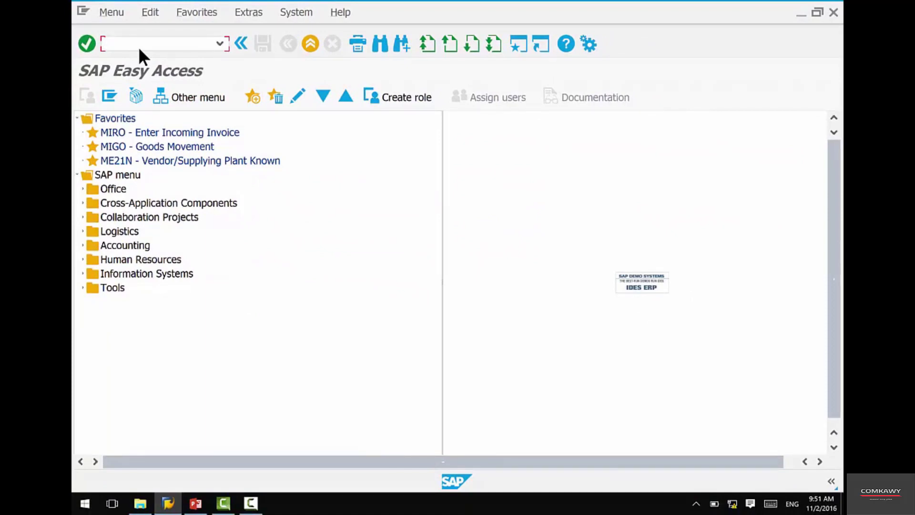
{"action": "type", "text": "migo"}
{"action": "key", "text": "Return"}
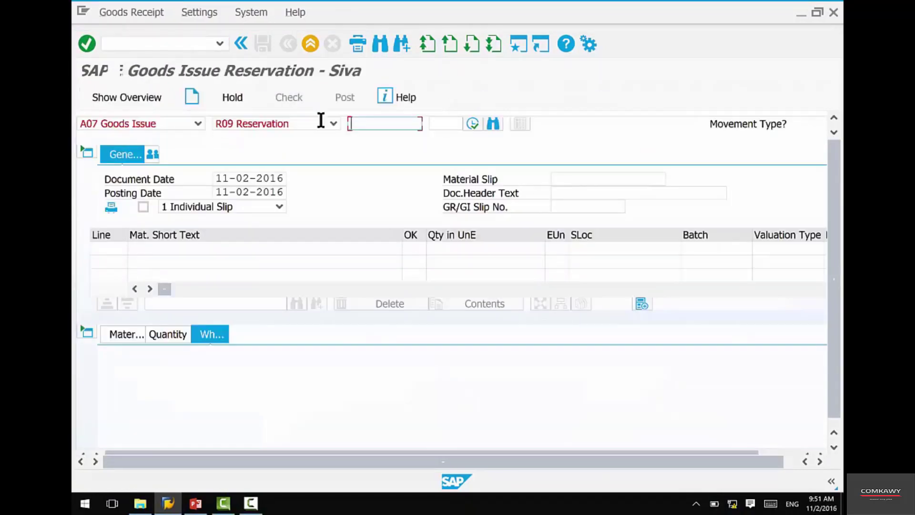
{"action": "left_click", "coordinate": [222, 128]}
{"action": "left_click", "coordinate": [196, 123]}
{"action": "left_click", "coordinate": [173, 138]}
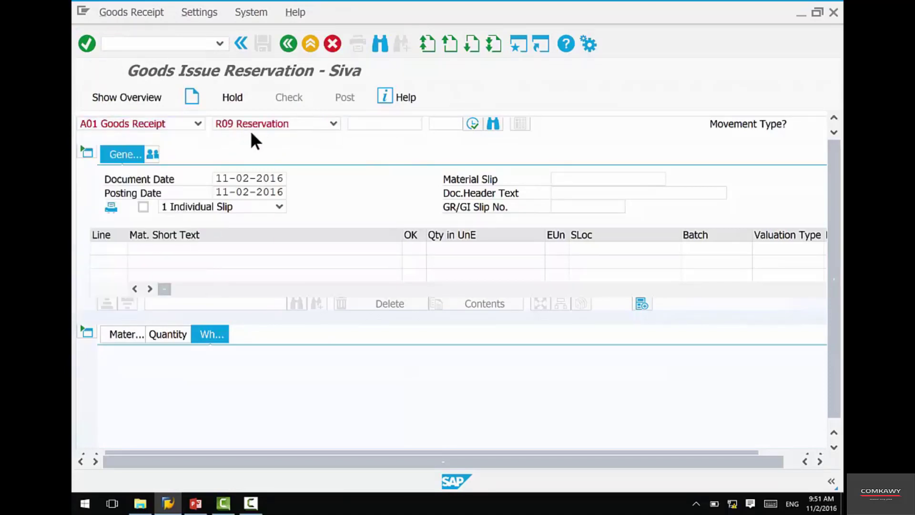
{"action": "left_click", "coordinate": [283, 125]}
{"action": "left_click", "coordinate": [334, 137]}
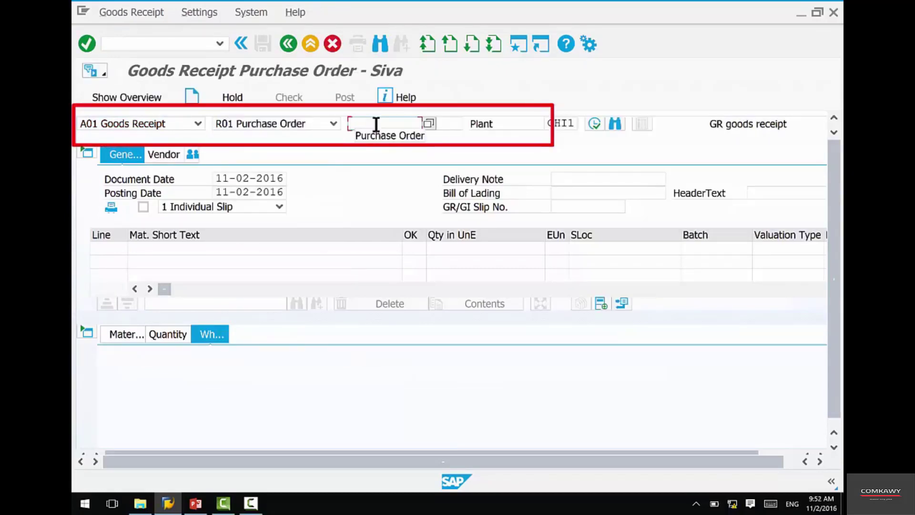
{"action": "key", "text": "ctrl+v"}
{"action": "key", "text": "Return"}
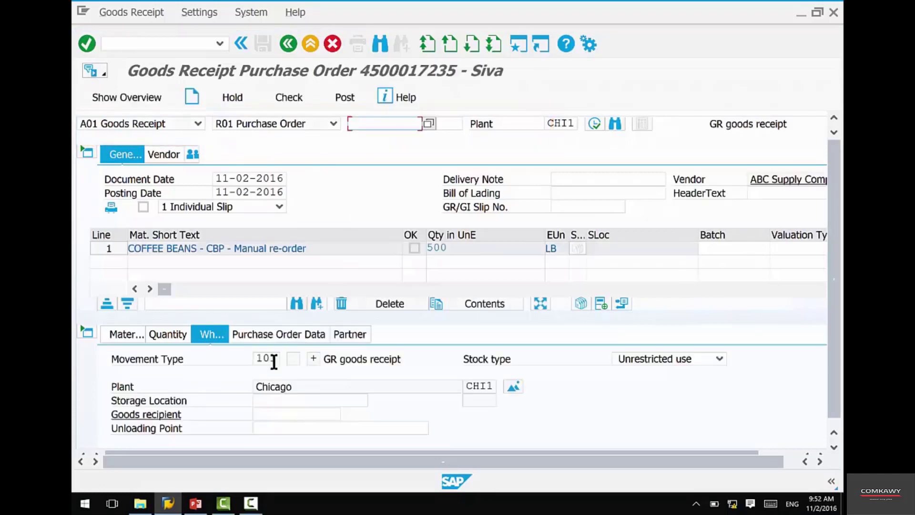
Set storage location coff, mark the item OK, and post the goods receipt
{"action": "left_click", "coordinate": [263, 401]}
{"action": "type", "text": "co"}
{"action": "left_click", "coordinate": [262, 413]}
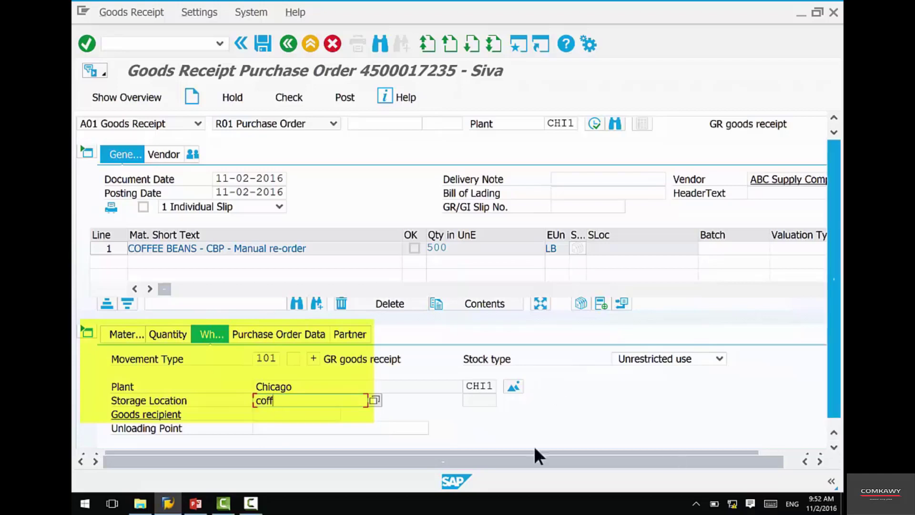
{"action": "scroll", "coordinate": [238, 433], "scroll_direction": "down", "scroll_amount": 1}
{"action": "scroll", "coordinate": [215, 424], "scroll_direction": "down", "scroll_amount": 3}
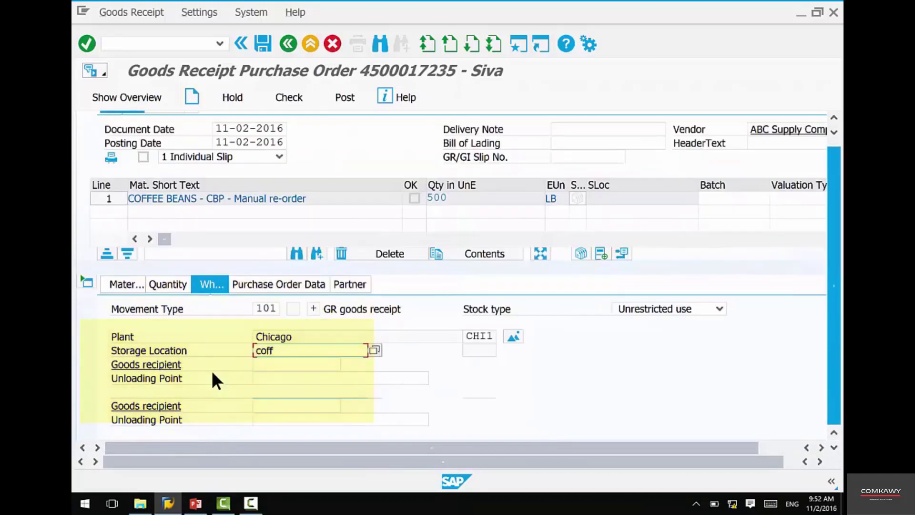
{"action": "left_click", "coordinate": [190, 431]}
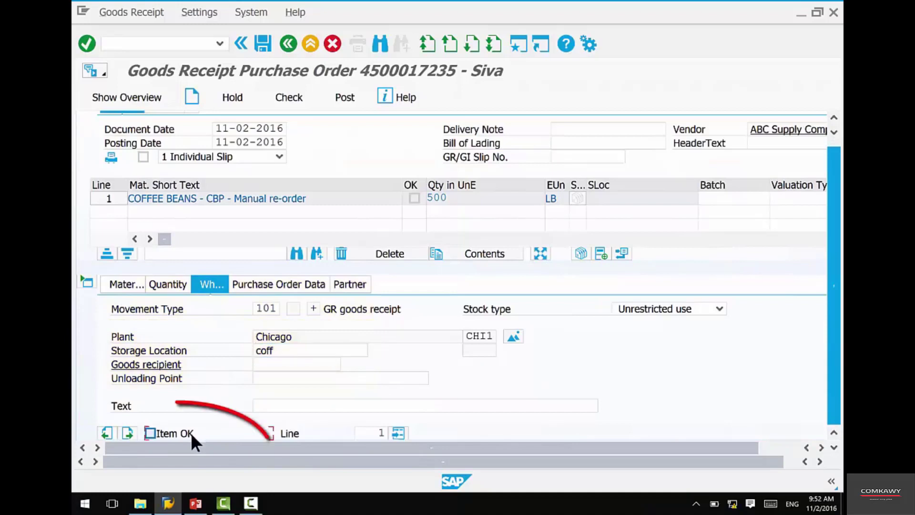
{"action": "left_click", "coordinate": [263, 45]}
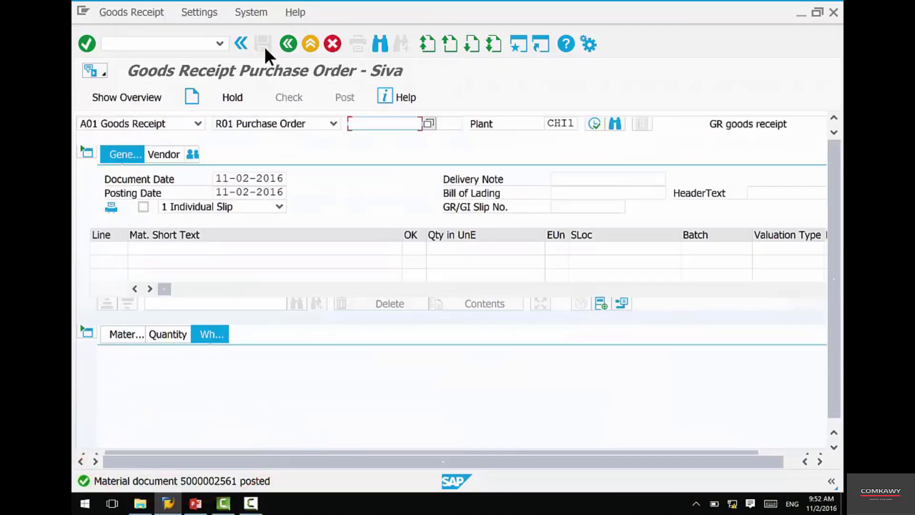
Confirm in MMBE that COFFEEBEANS-11 has 500.000 unrestricted stock in COFF
{"action": "left_click", "coordinate": [287, 43]}
{"action": "type", "text": "mmbe"}
{"action": "key", "text": "Return"}
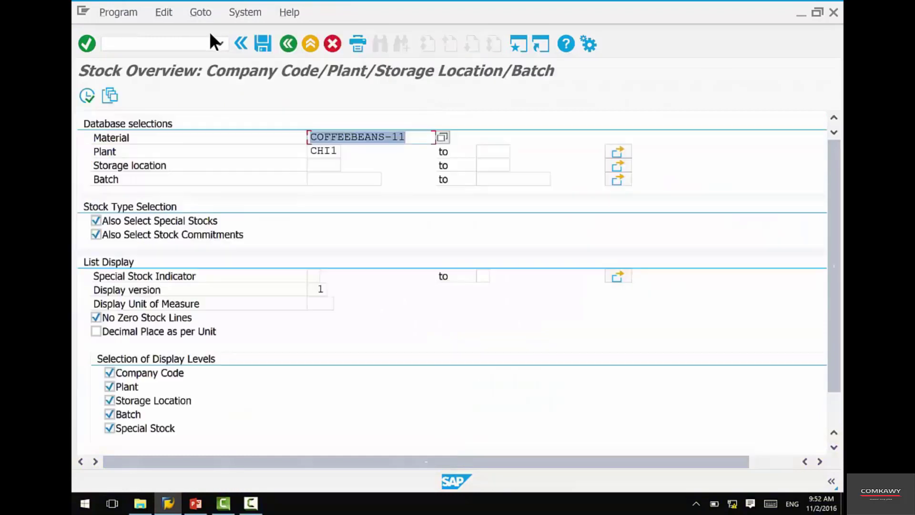
{"action": "left_click", "coordinate": [87, 97]}
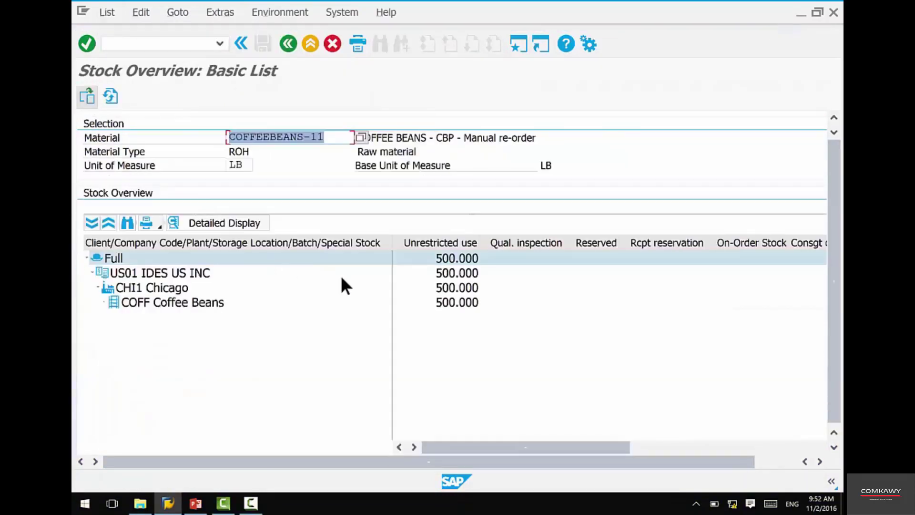
{"action": "left_click", "coordinate": [447, 307]}
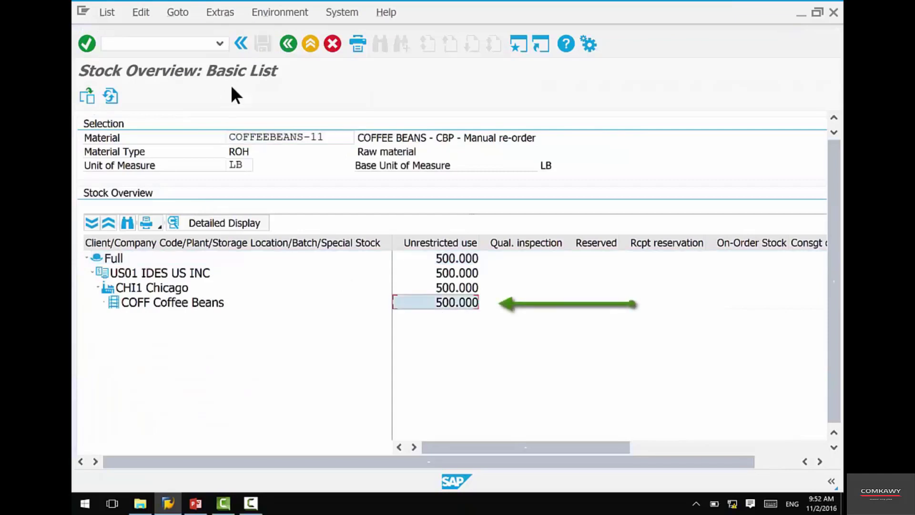
{"action": "left_click", "coordinate": [287, 43]}
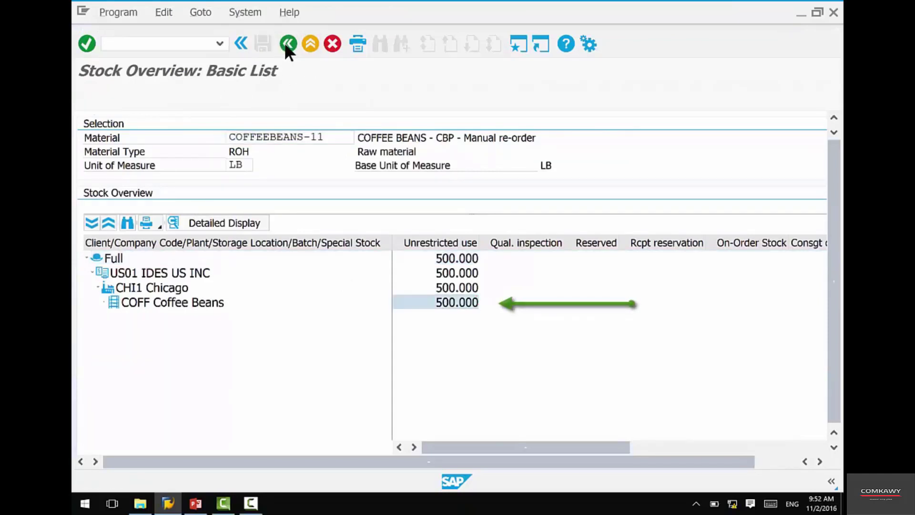
{"action": "left_click", "coordinate": [284, 43]}
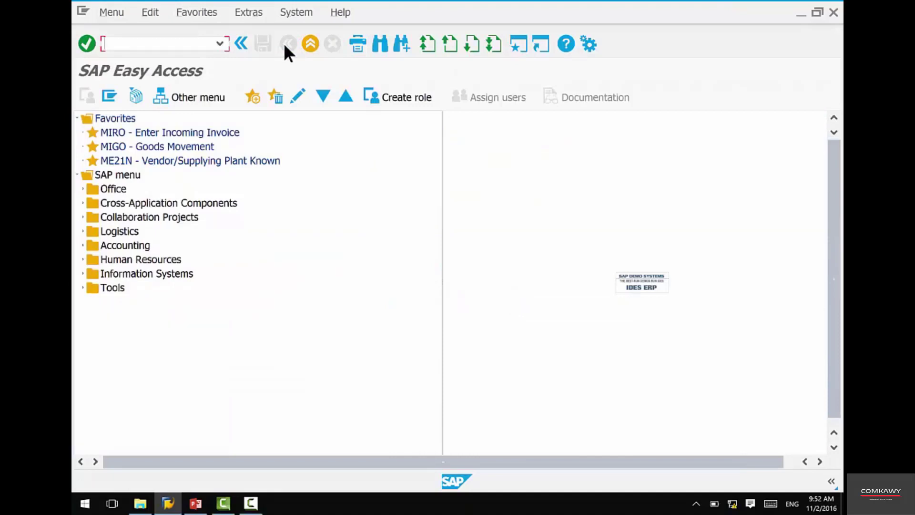
Rerun single-item MRP with MD03 for COFFEEBEANS-11 at plant CHI1
{"action": "type", "text": "md03"}
{"action": "key", "text": "Return"}
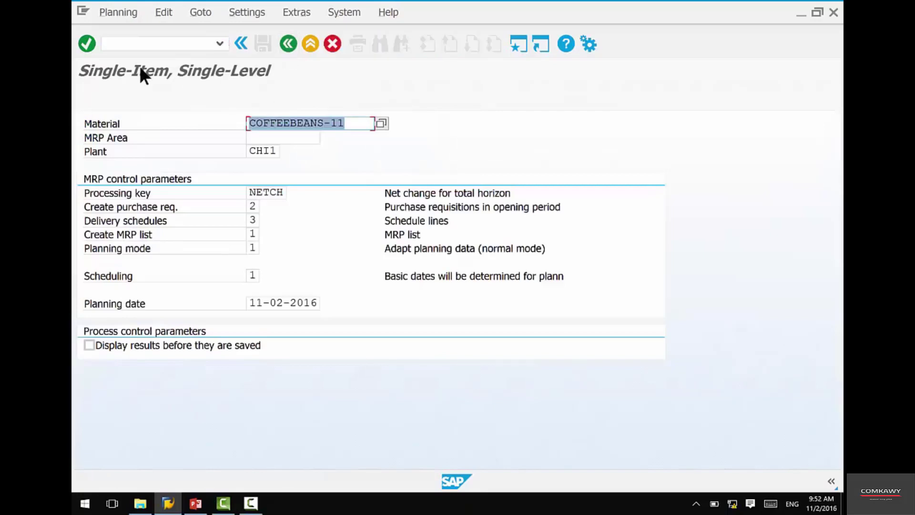
{"action": "left_click", "coordinate": [87, 44]}
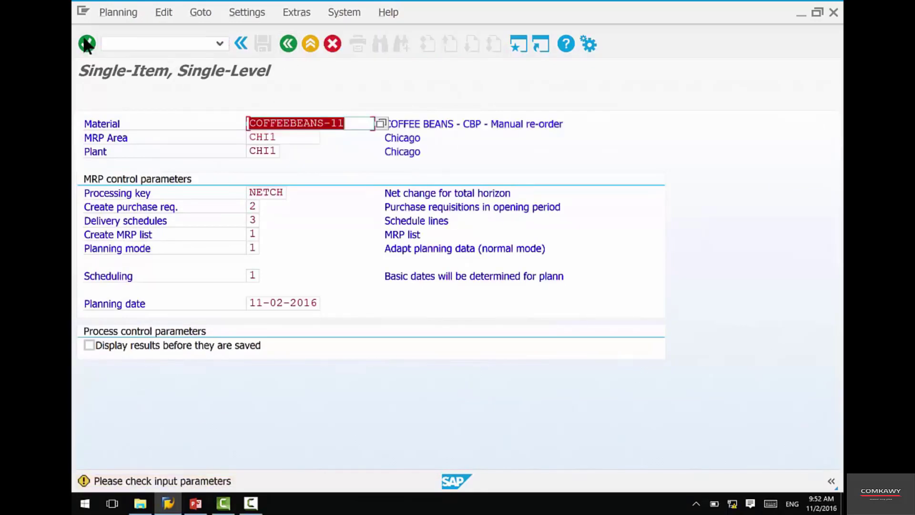
{"action": "left_click", "coordinate": [87, 44]}
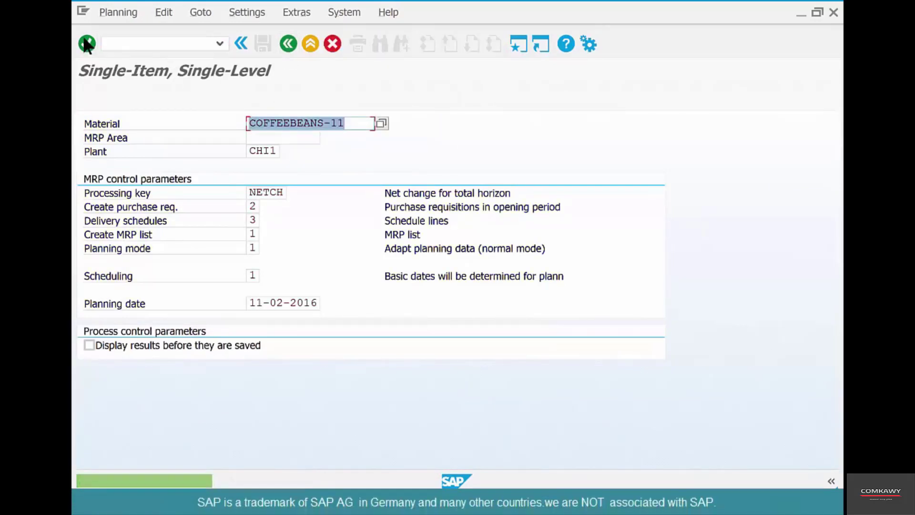
{"action": "left_click", "coordinate": [288, 44]}
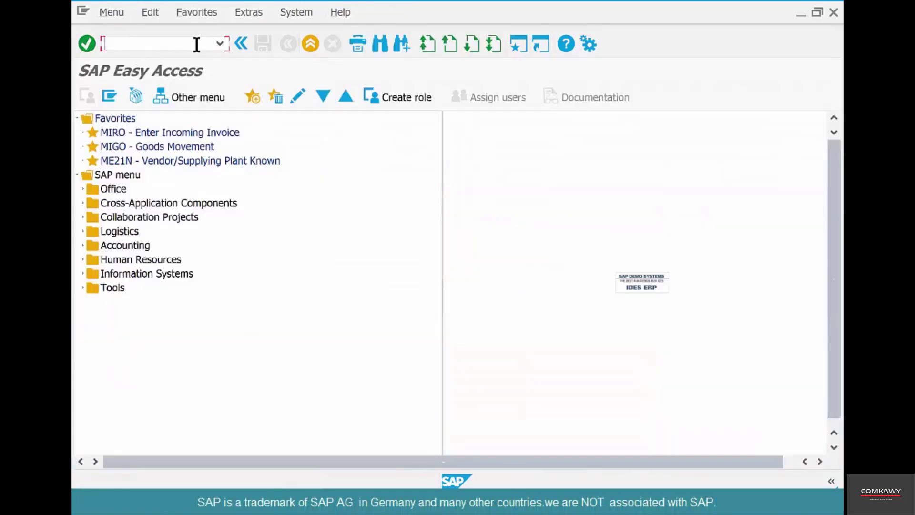
Verify in MD04 that only a 500 stock line remains, with no new requisition
{"action": "type", "text": "md04"}
{"action": "key", "text": "Return"}
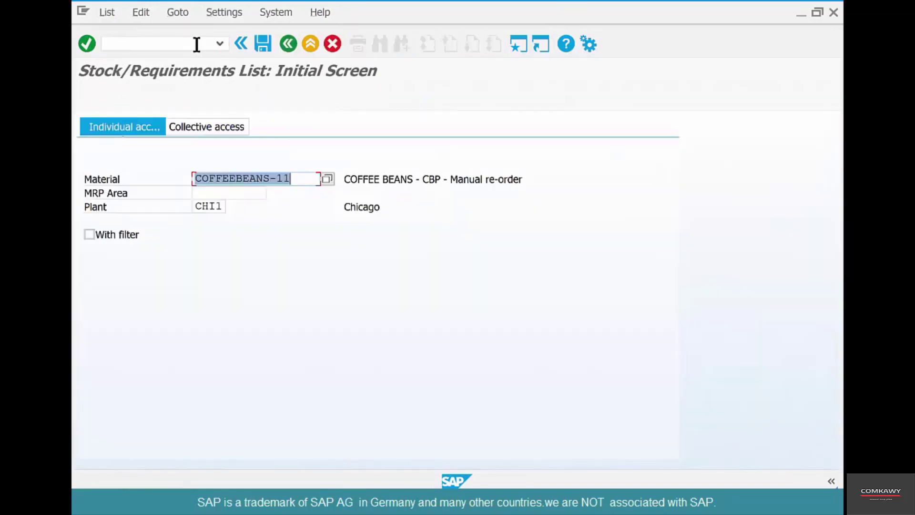
{"action": "key", "text": "Return"}
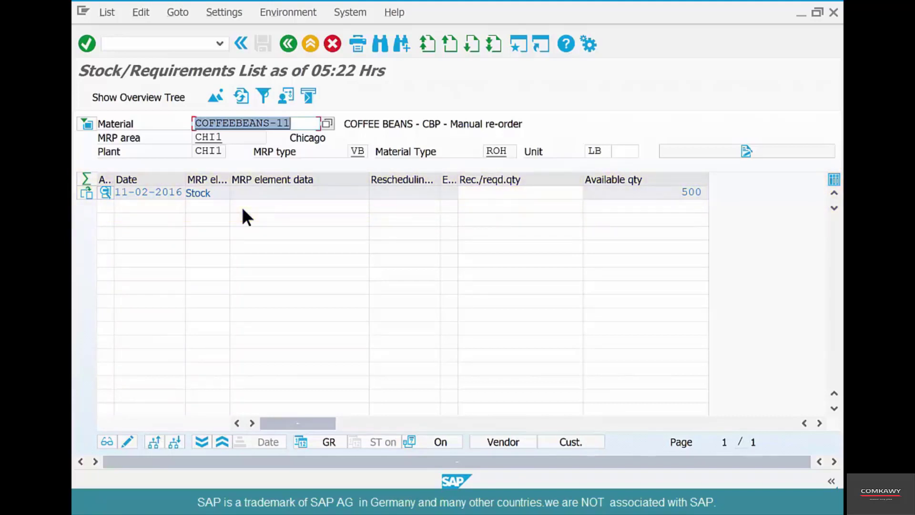
{"action": "left_click", "coordinate": [292, 44]}
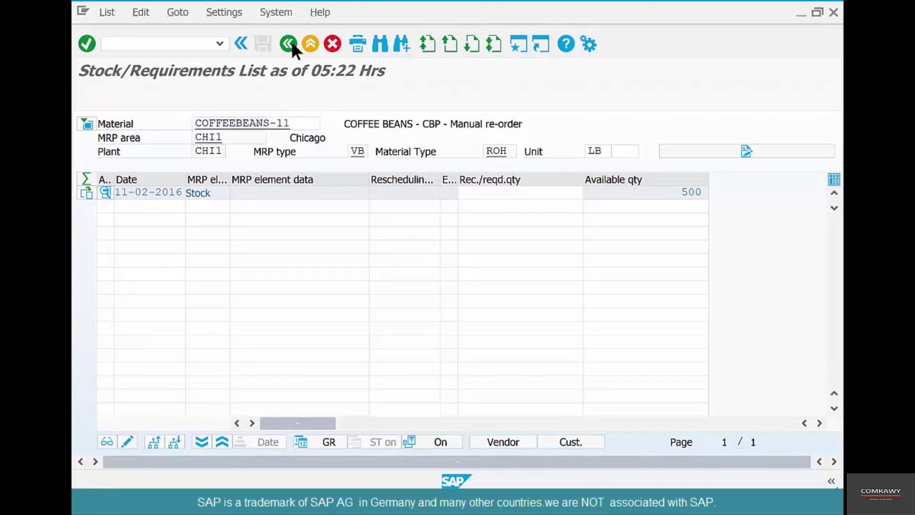
{"action": "left_click", "coordinate": [291, 42]}
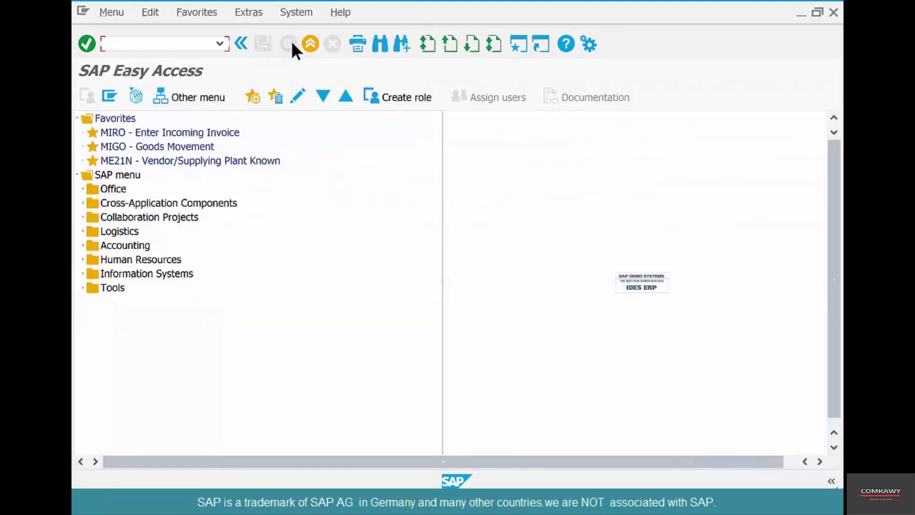